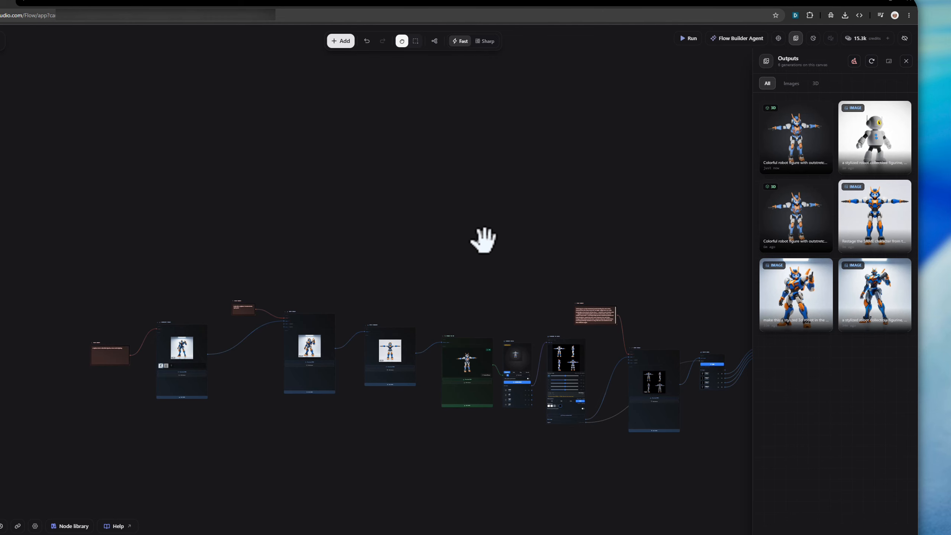
Examine the existing robot workflow, from image generation and pose change through image-to-3D, render views and the combined grid
scroll(466, 242, up, 3)
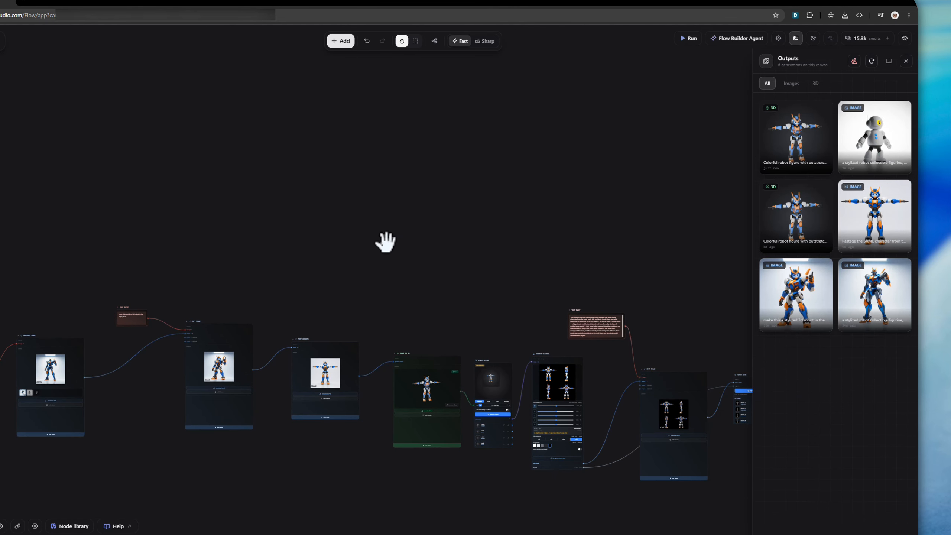
drag(393, 252, 394, 185)
scroll(420, 240, up, 5)
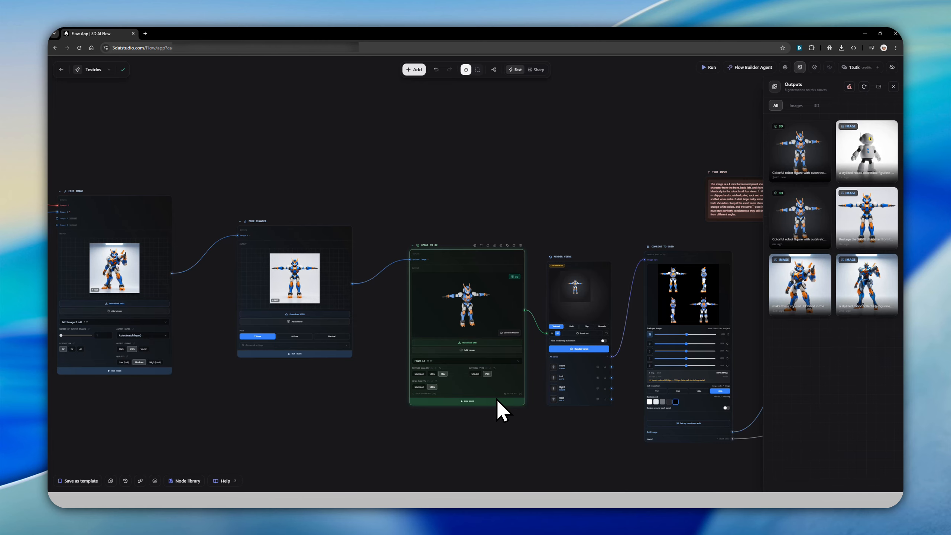
scroll(496, 399, up, 1)
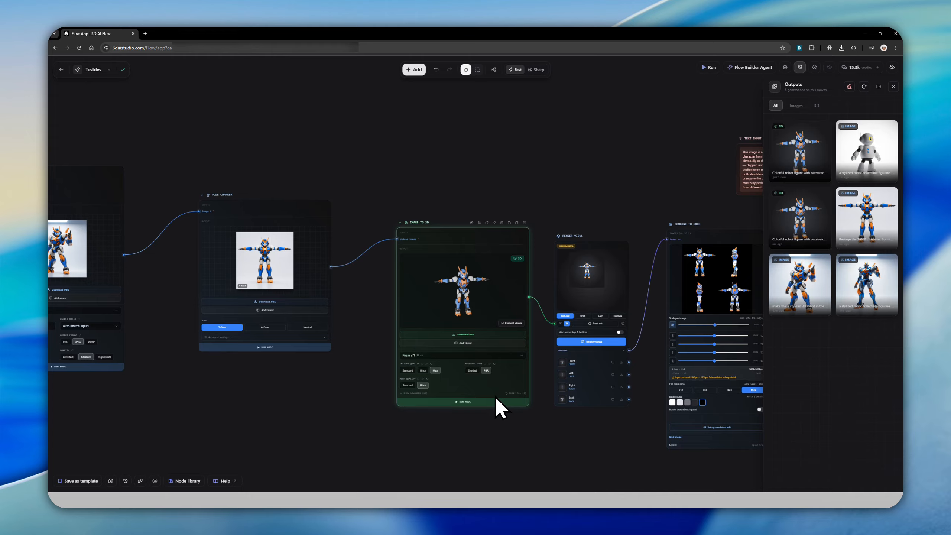
middle_drag(488, 368, 477, 345)
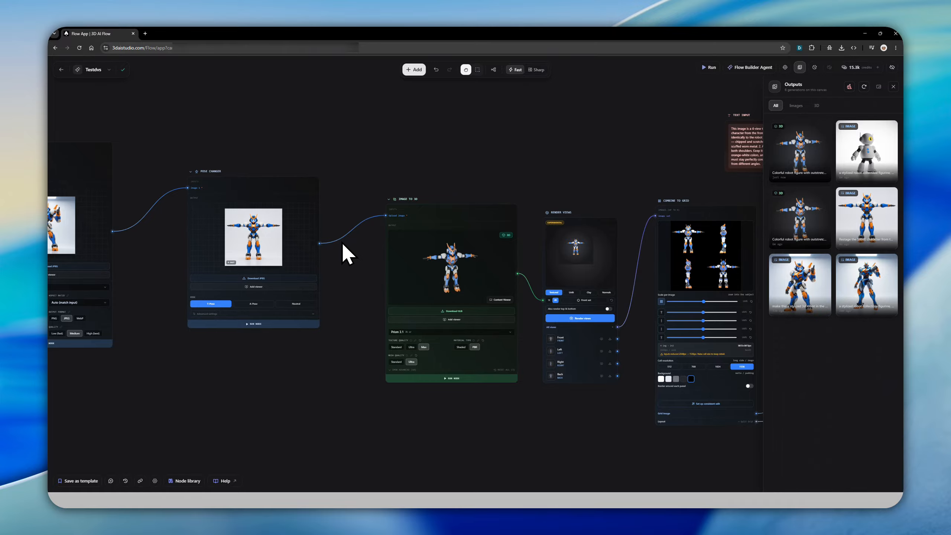
scroll(484, 226, down, 3)
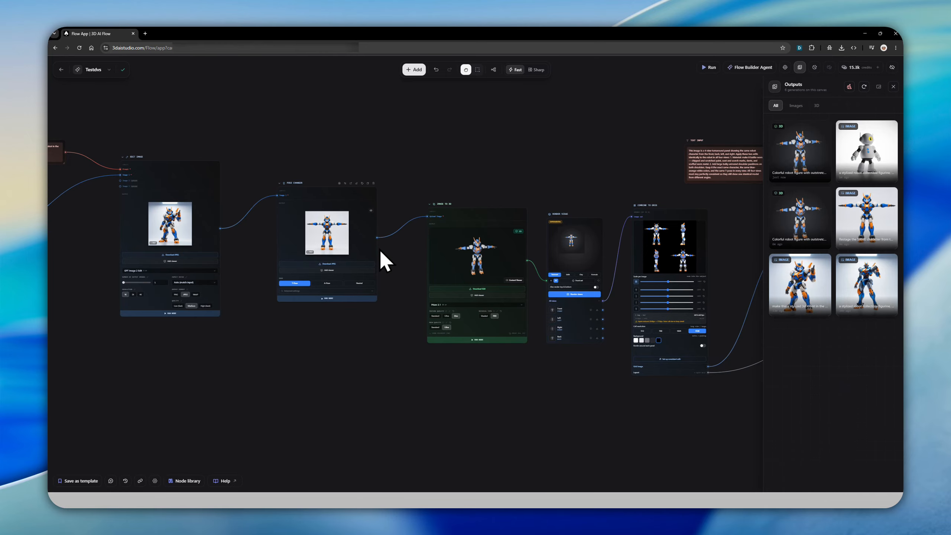
scroll(680, 253, down, 2)
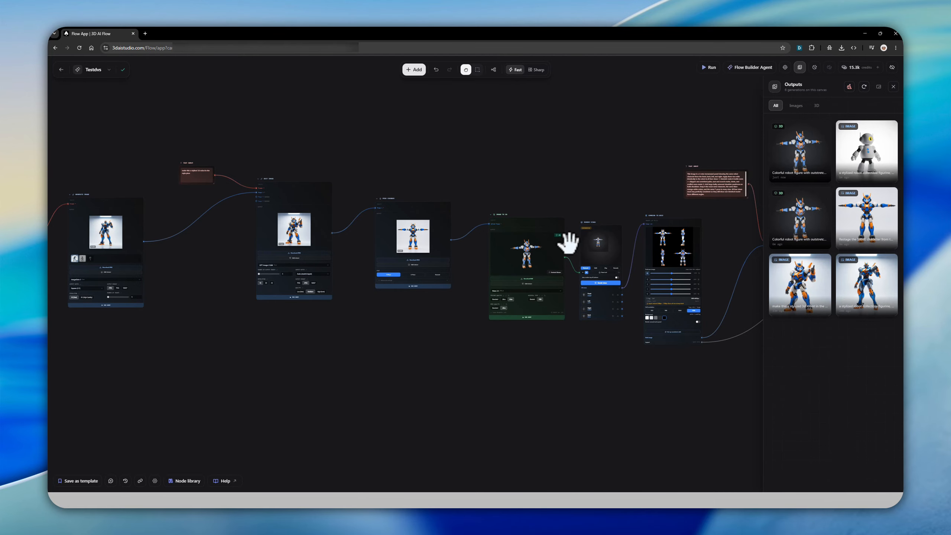
drag(478, 188, 533, 250)
scroll(522, 241, down, 3)
drag(437, 193, 480, 198)
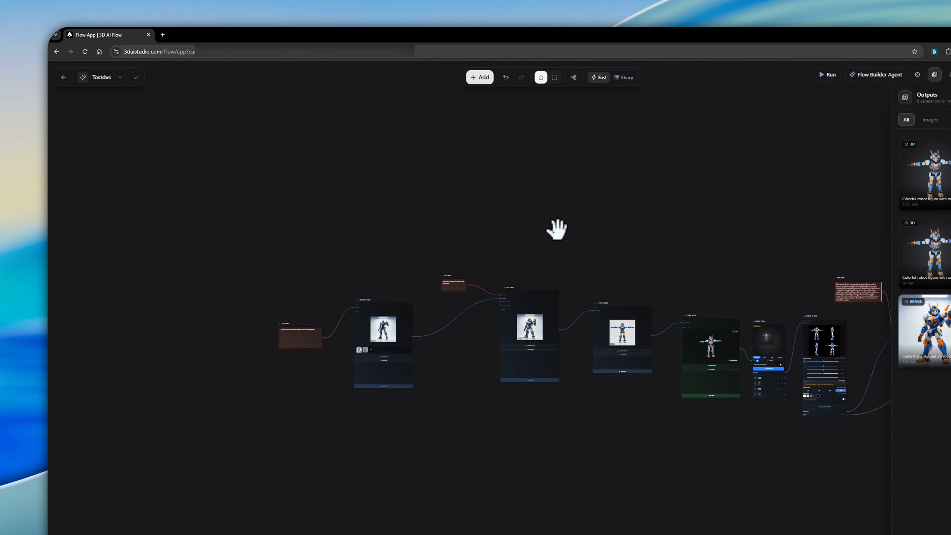
scroll(480, 198, up, 2)
scroll(579, 250, down, 3)
Group all nodes of the robot workflow into one section
drag(580, 250, 396, 253)
scroll(473, 253, down, 2)
key(v)
drag(178, 194, 796, 416)
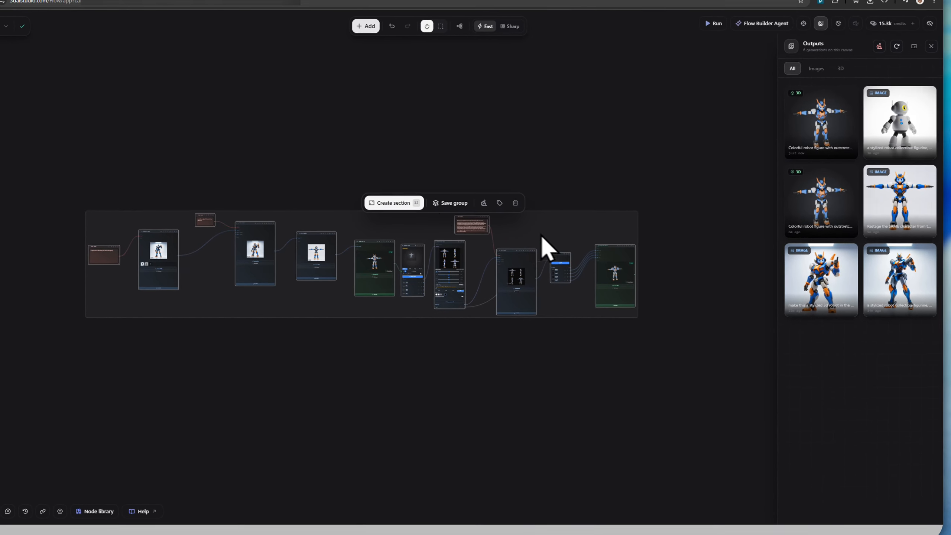
click(393, 206)
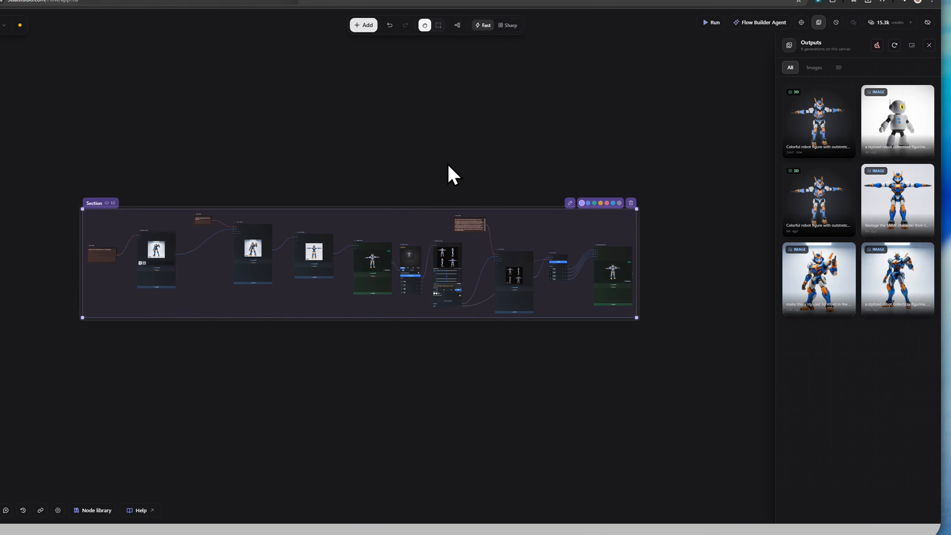
Enlarge the section to leave margin around its nodes and name it Robot Flow
click(588, 311)
drag(629, 310, 673, 331)
drag(192, 256, 173, 237)
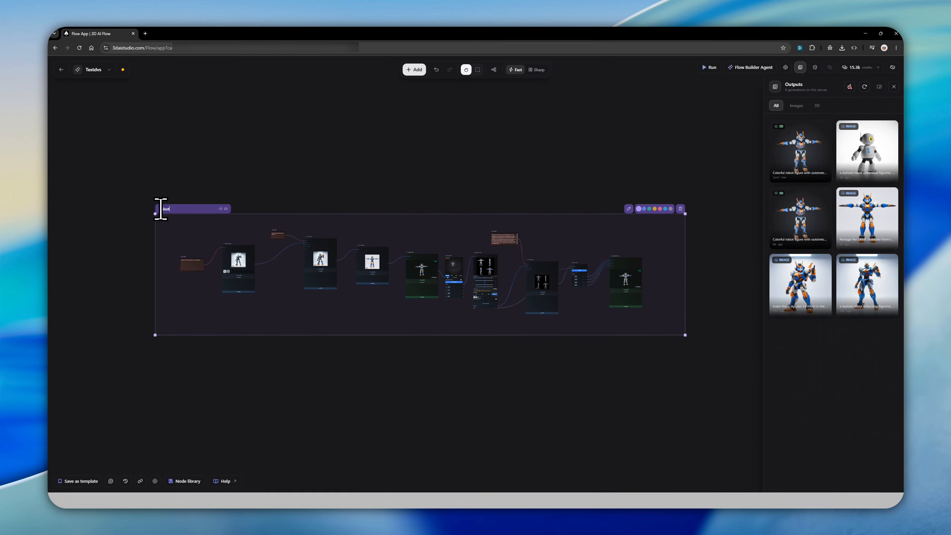
text(Robot Flow)
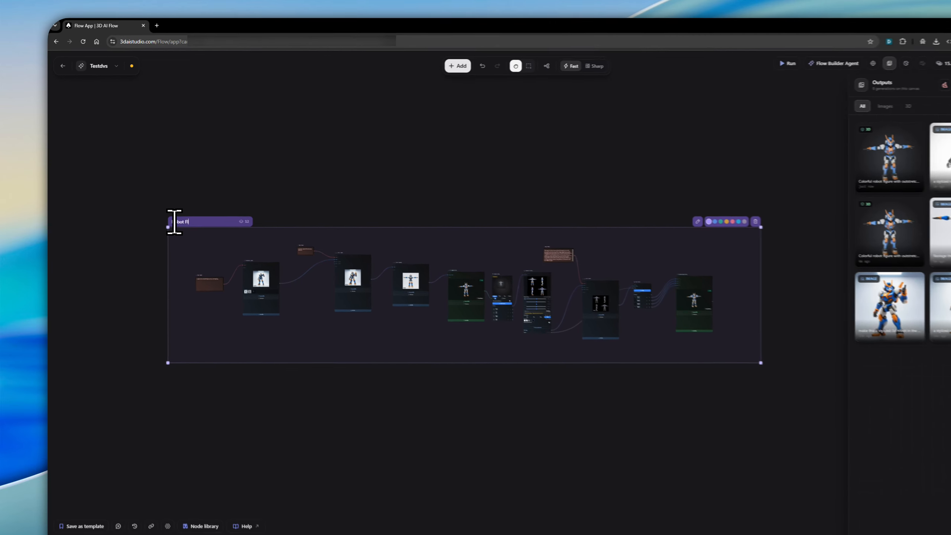
key(Return)
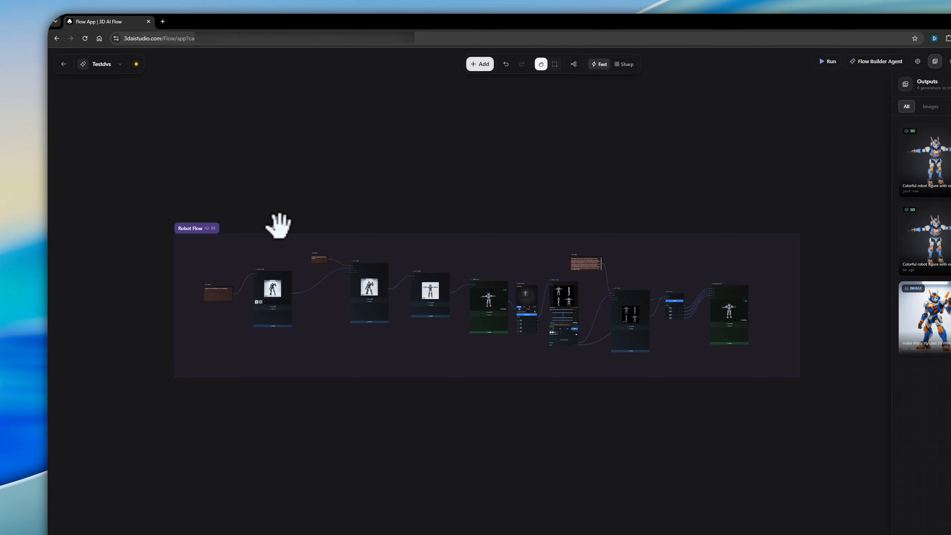
Add an Image node in the empty canvas area below the Robot Flow section
drag(378, 352, 489, 177)
scroll(365, 243, up, 4)
drag(338, 216, 417, 290)
scroll(315, 237, up, 2)
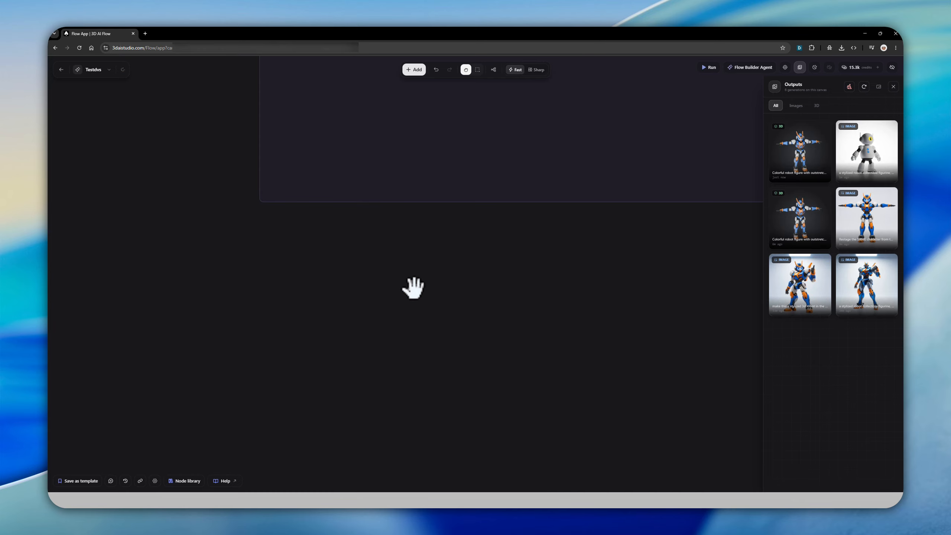
right_click(299, 265)
mouse_move(346, 327)
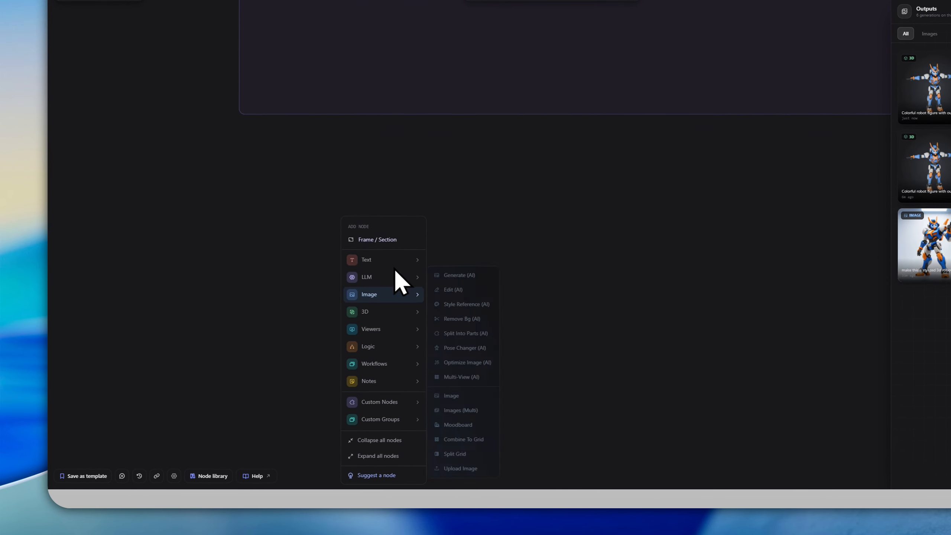
click(486, 399)
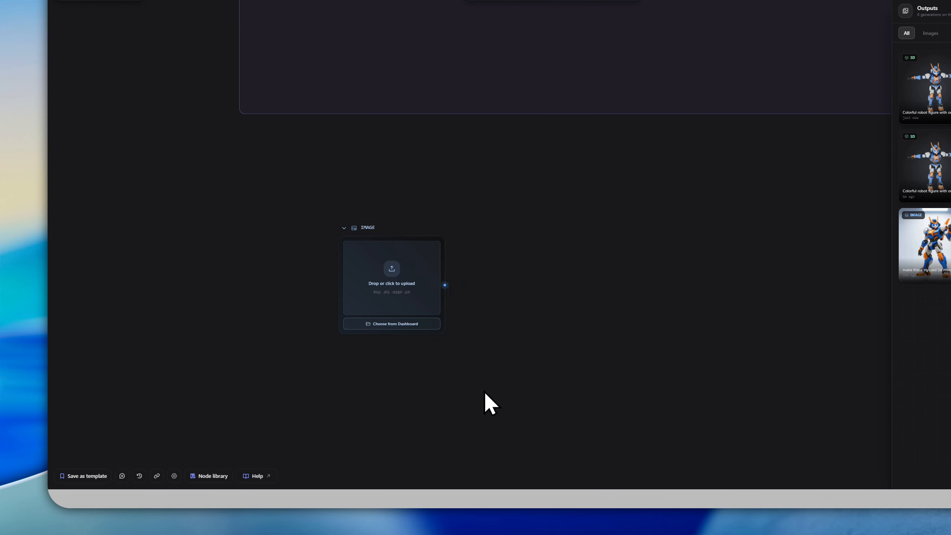
drag(400, 232, 357, 201)
click(430, 241)
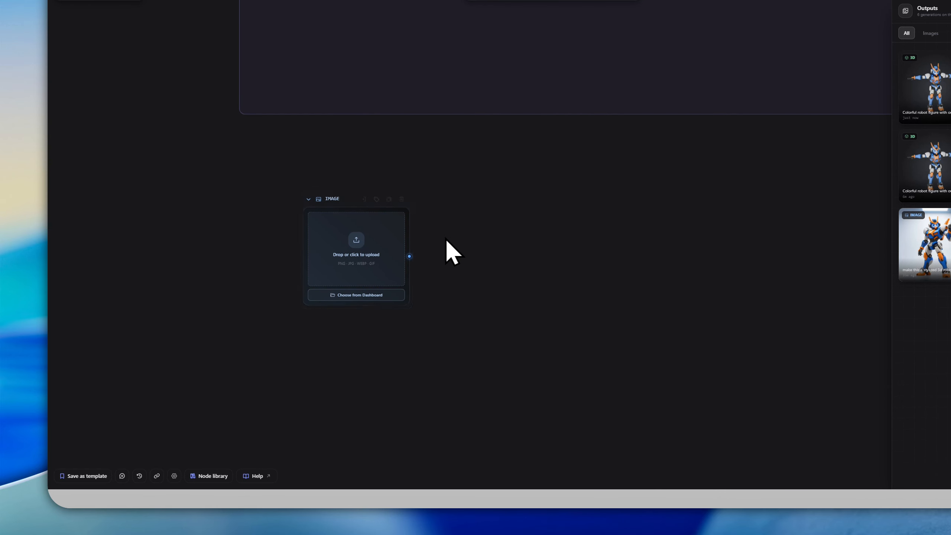
Upload the photo of the brown dog on grass to the new Image node
scroll(412, 247, up, 2)
mouse_move(411, 234)
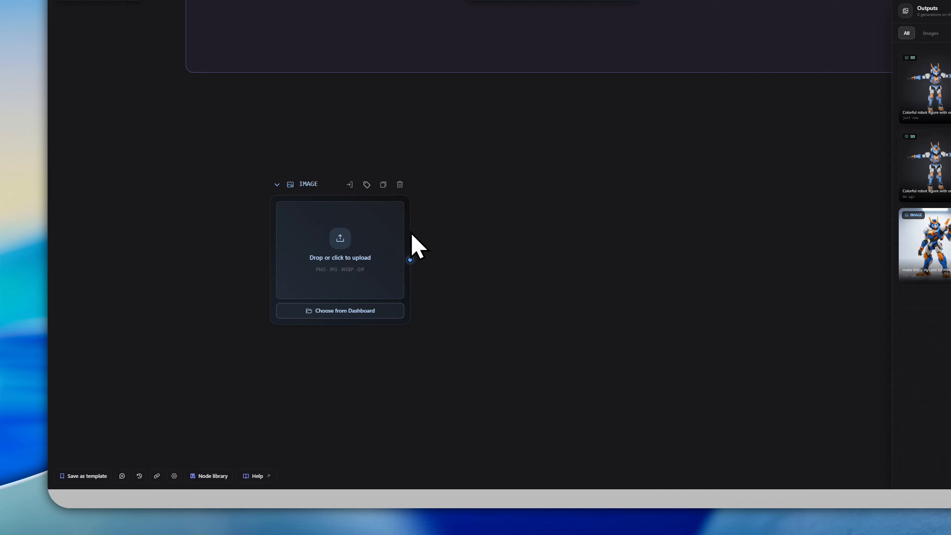
click(393, 249)
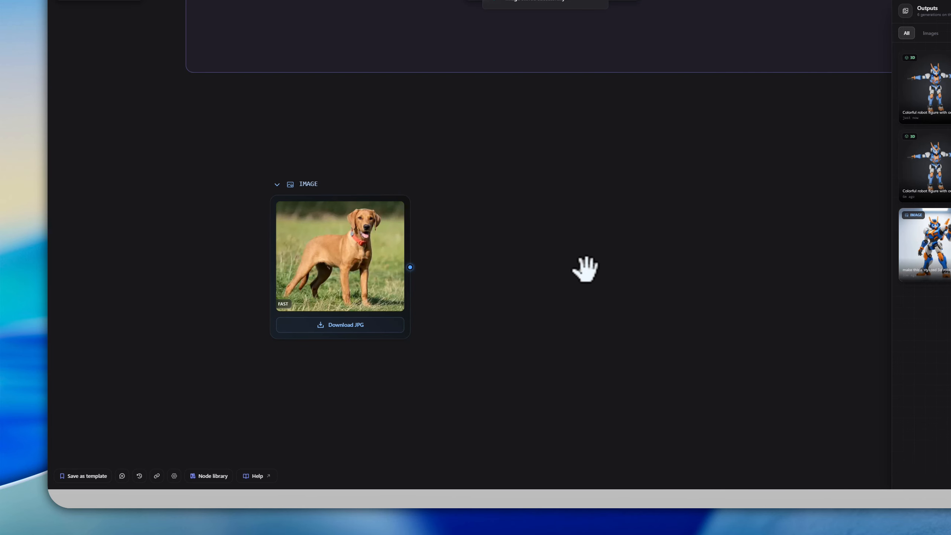
Connect the dog image's output to a new Optimize Image node and move that node slightly upward
drag(516, 271, 384, 265)
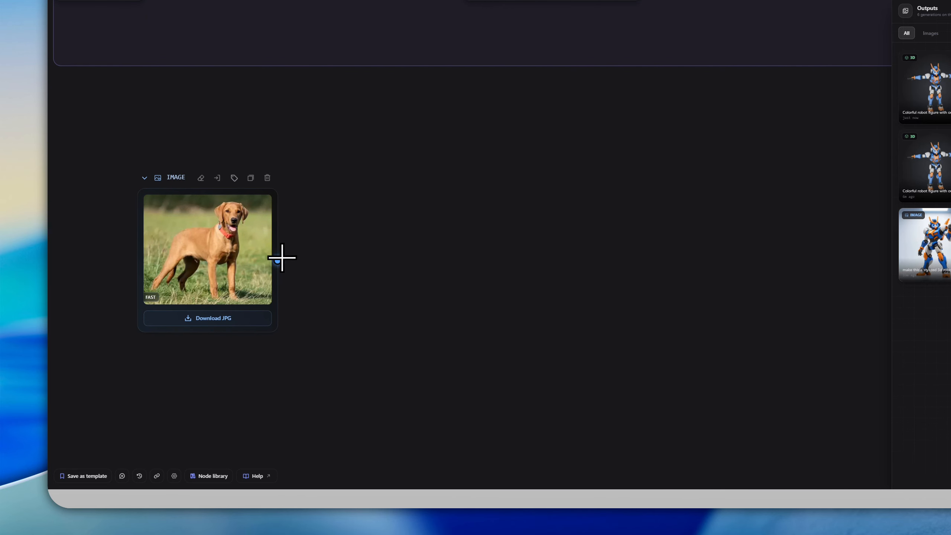
drag(361, 221, 361, 220)
text(opti)
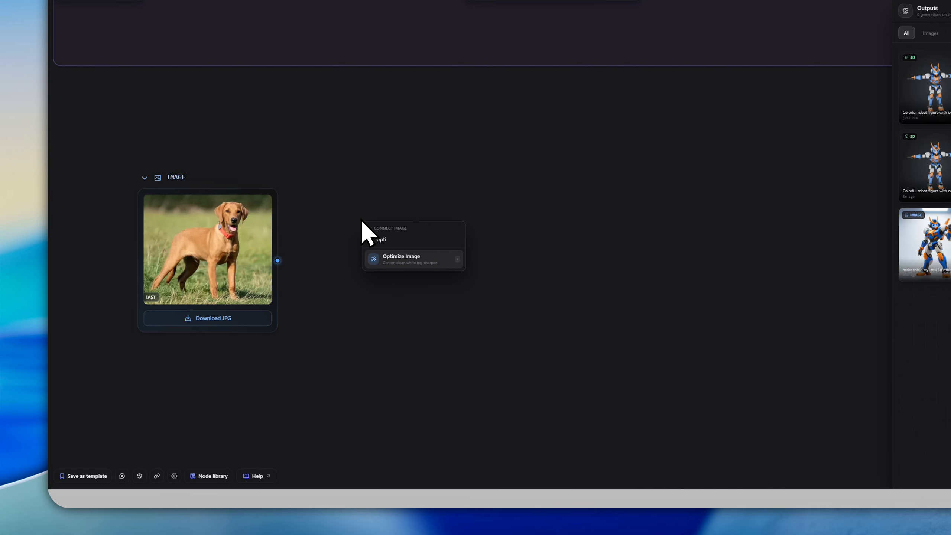
click(374, 257)
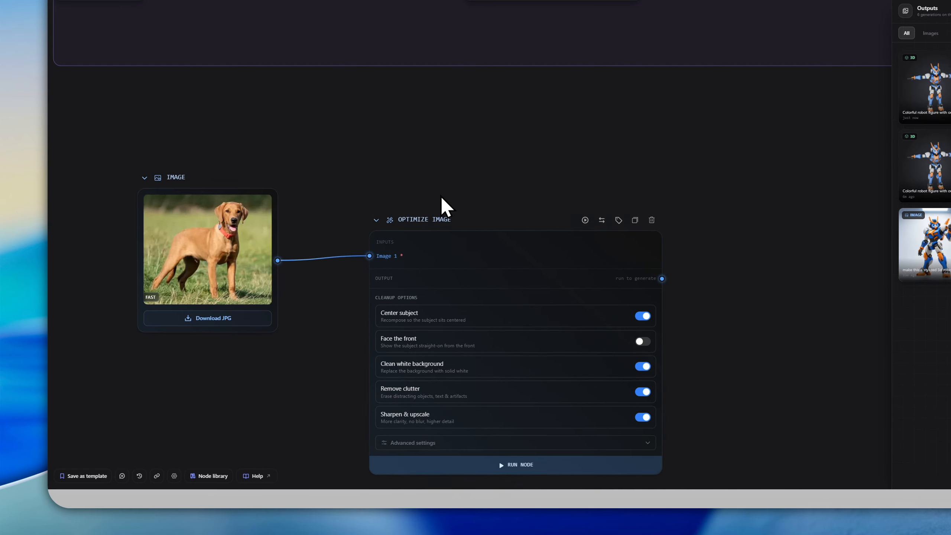
drag(441, 206, 448, 161)
click(353, 165)
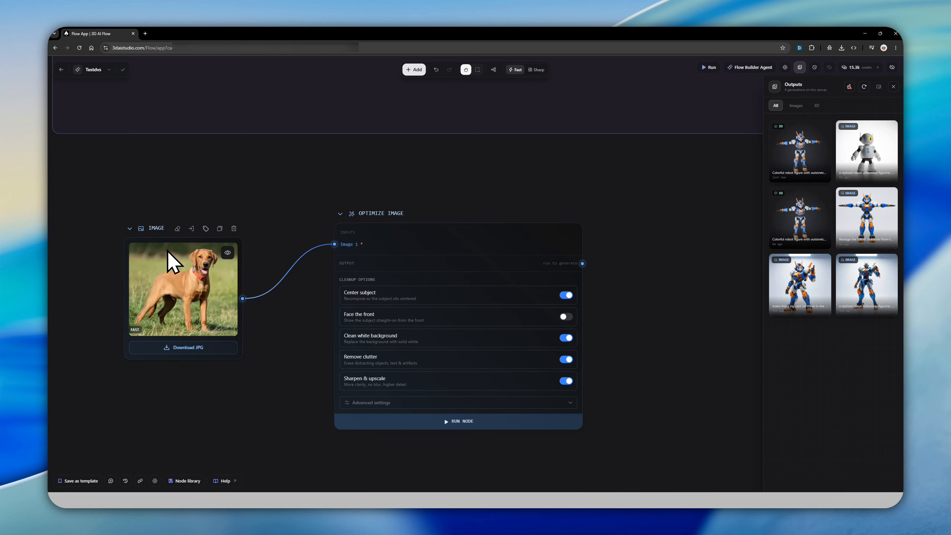
Connect the Optimize Image output to a new Edit Image node and place it with space between the two nodes
drag(582, 263, 636, 277)
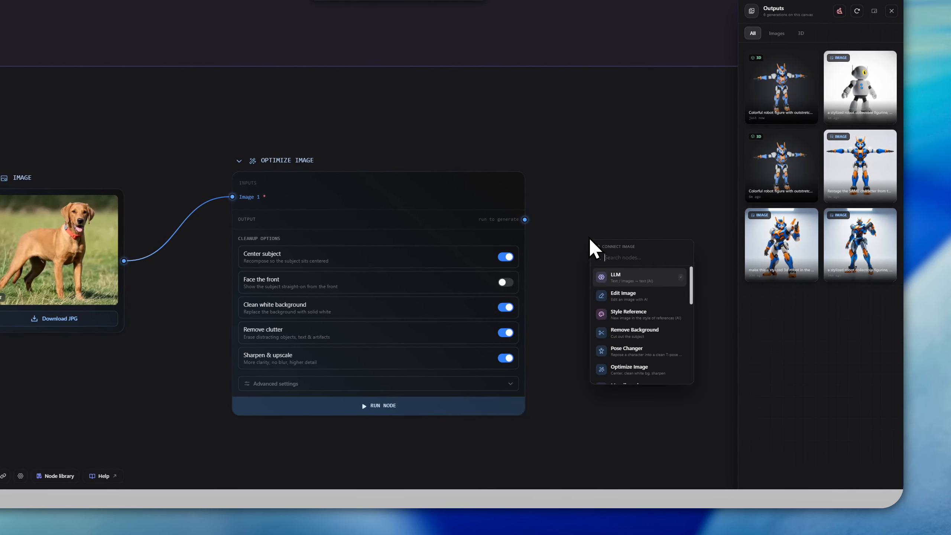
text(edit)
click(623, 273)
scroll(582, 287, down, 2)
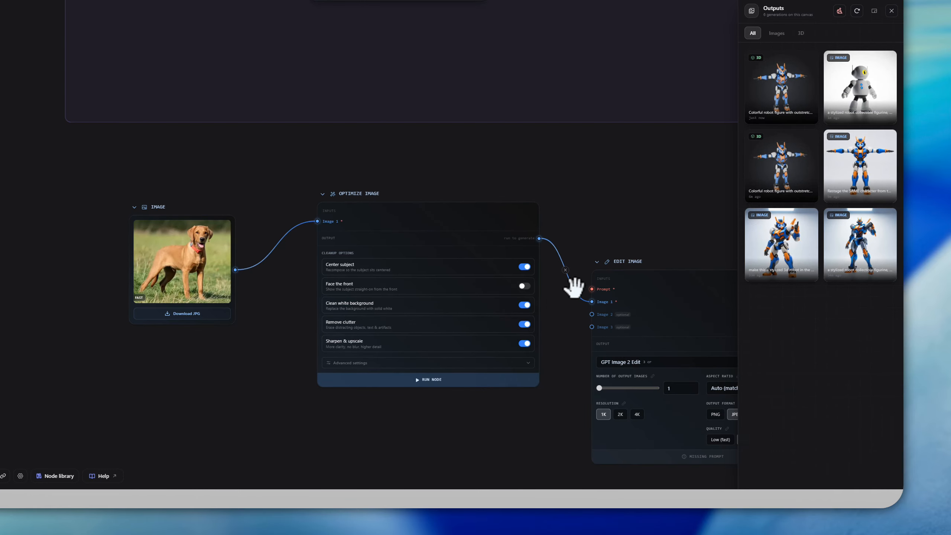
drag(573, 289, 402, 300)
drag(460, 289, 533, 239)
drag(452, 223, 331, 229)
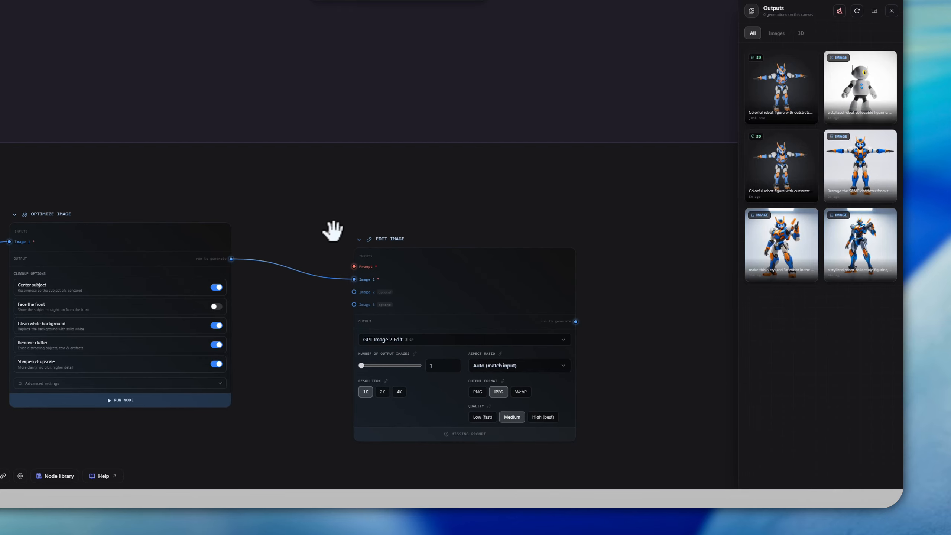
drag(463, 286, 440, 206)
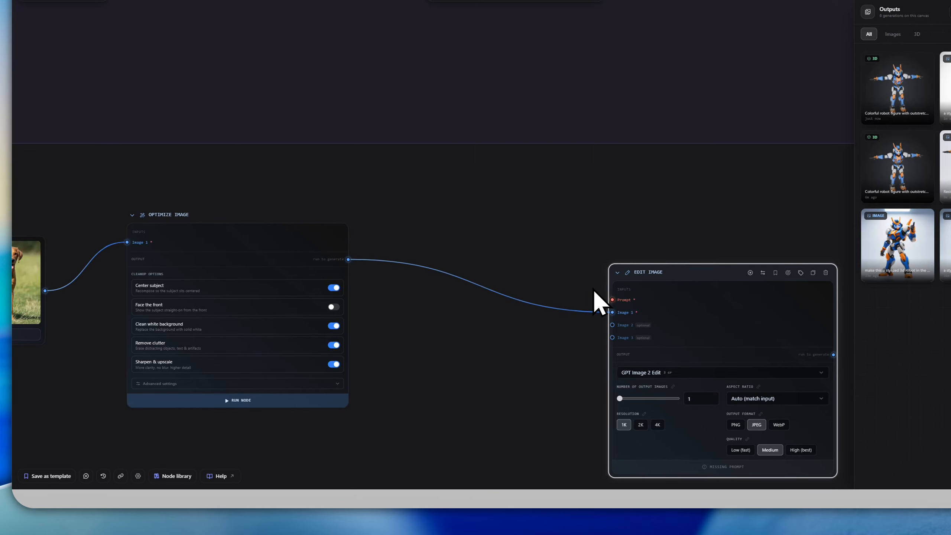
Connect a new Text Input node to the Edit Image prompt, paste the Funko Pop–style vinyl figure prompt and enlarge the text box
click(558, 265)
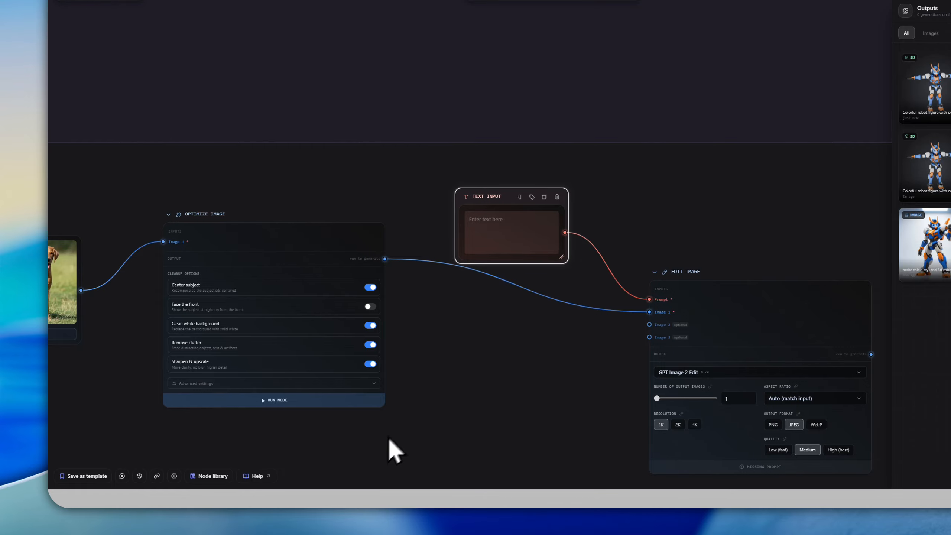
click(483, 235)
key(ctrl+v)
drag(493, 196, 475, 184)
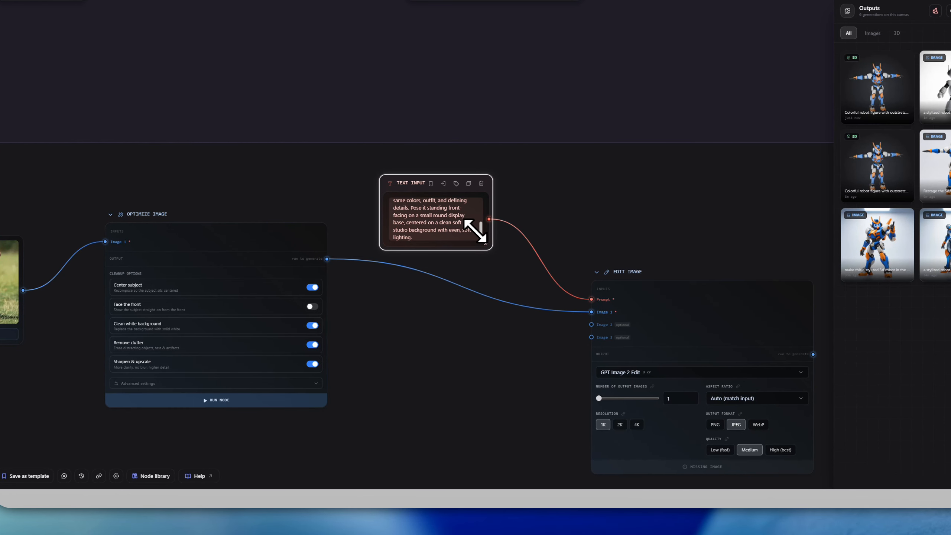
drag(476, 231, 548, 259)
click(597, 247)
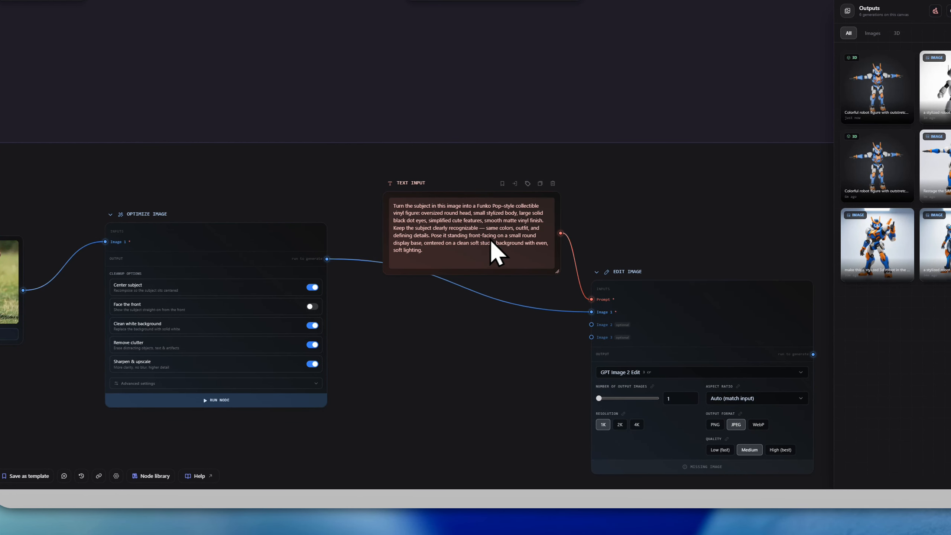
Move the Text Input node below the connection line running from Optimize Image to Edit Image
scroll(569, 218, up, 5)
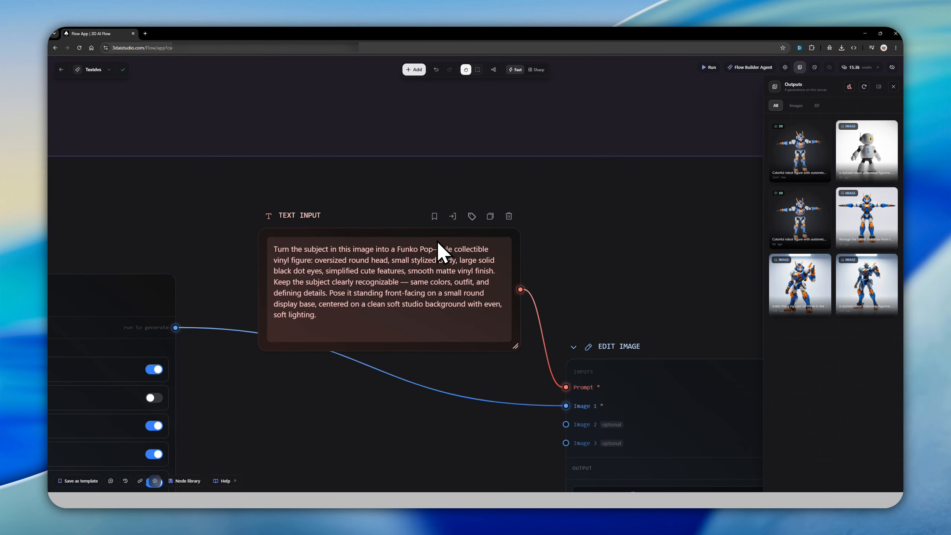
drag(313, 225, 311, 207)
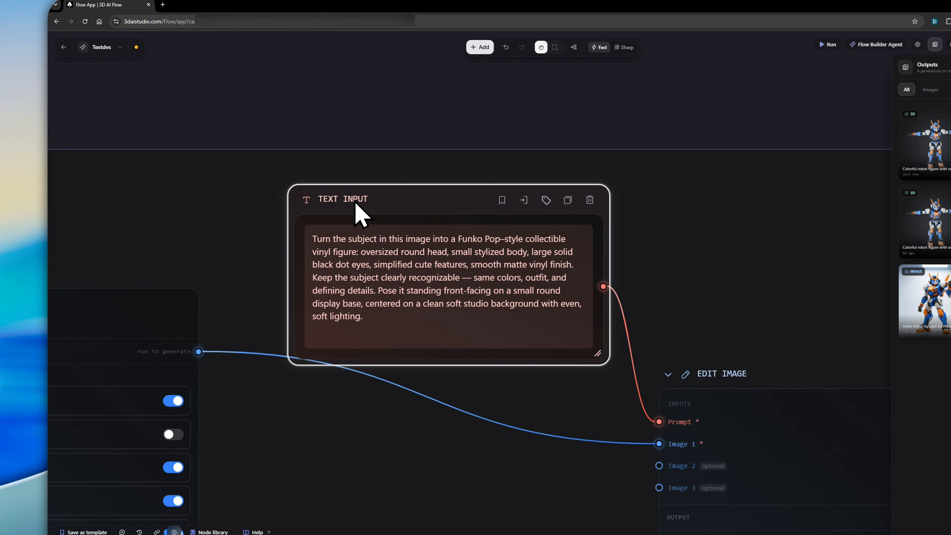
scroll(355, 204, down, 5)
drag(544, 317, 664, 332)
drag(223, 262, 217, 280)
drag(377, 214, 380, 218)
drag(380, 172, 389, 365)
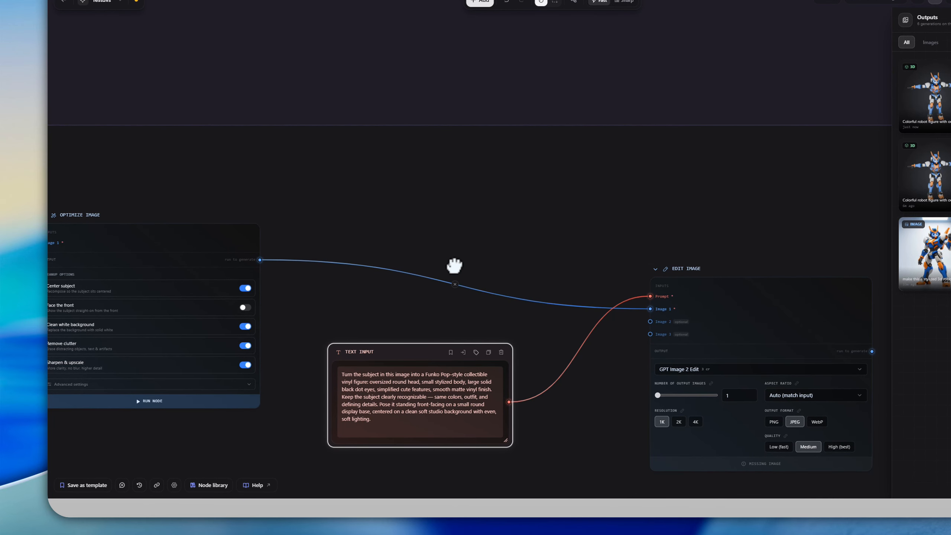
Connect the Edit Image output to a new Remove Background node
scroll(452, 258, down, 3)
drag(453, 240, 320, 223)
scroll(498, 279, up, 4)
drag(605, 307, 622, 268)
text(re)
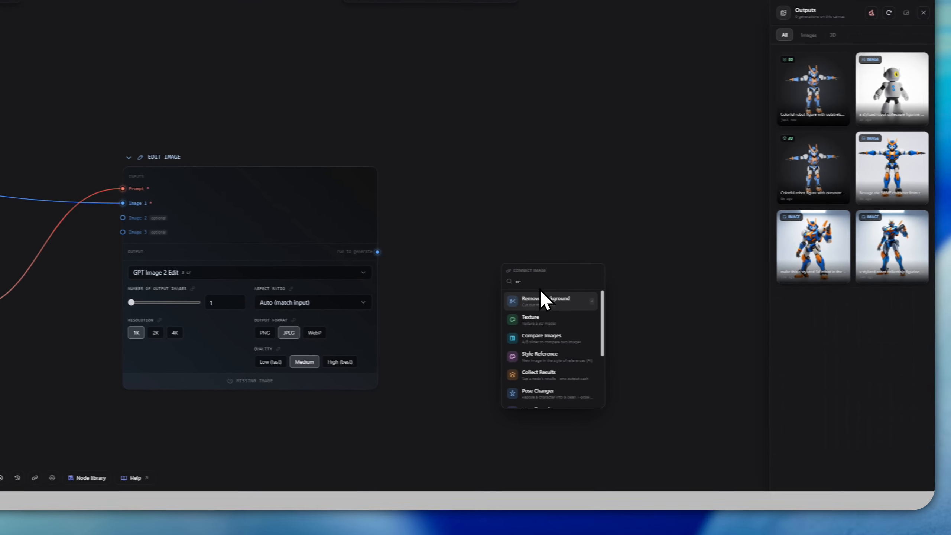
click(542, 300)
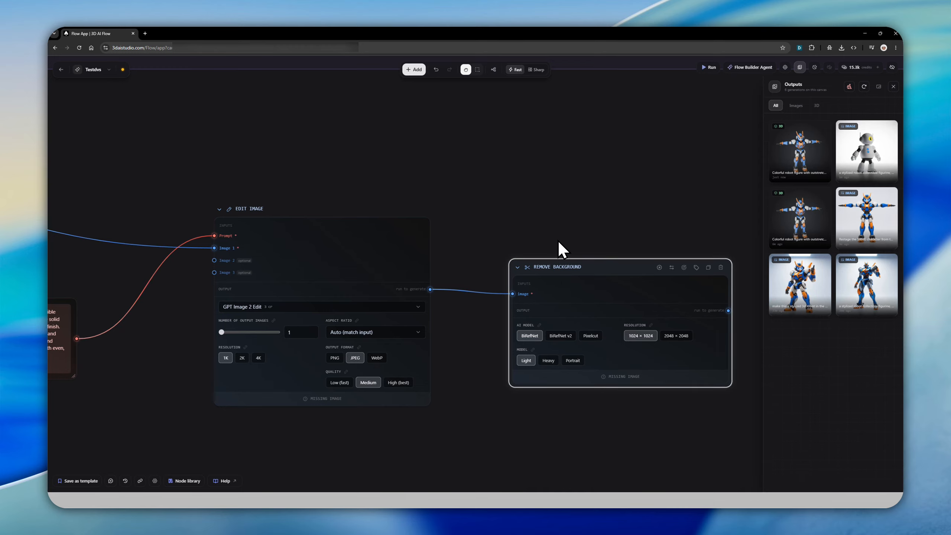
click(558, 241)
Examine the new node chain from the dog image through Optimize Image and Edit Image to Remove Background
scroll(558, 241, down, 6)
drag(435, 202, 575, 252)
scroll(487, 264, up, 3)
drag(371, 258, 508, 235)
scroll(428, 255, up, 3)
scroll(468, 250, down, 3)
drag(629, 242, 374, 258)
drag(573, 276, 479, 264)
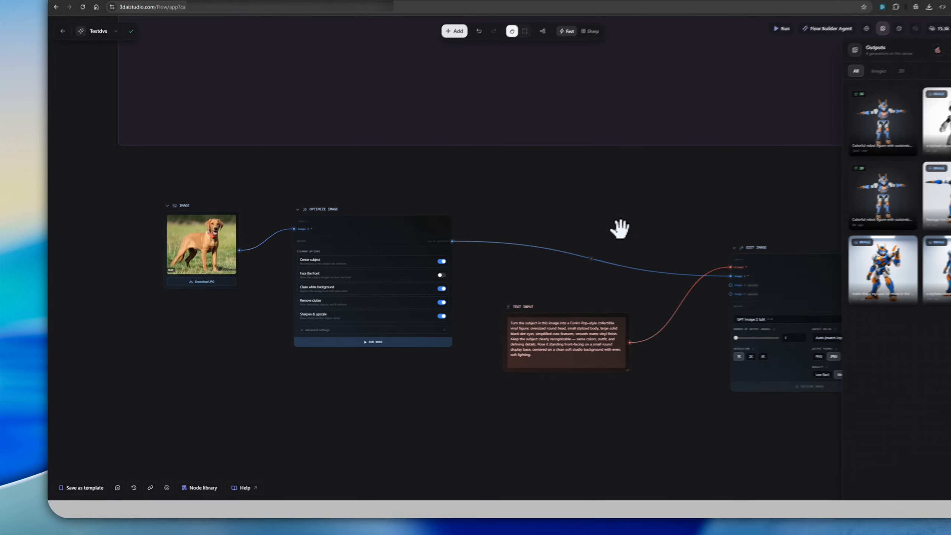
Review the Optimize Image cleanup options, the Funko Pop prompt text, and the Edit Image and Remove Background settings
scroll(557, 236, up, 2)
drag(674, 255, 490, 225)
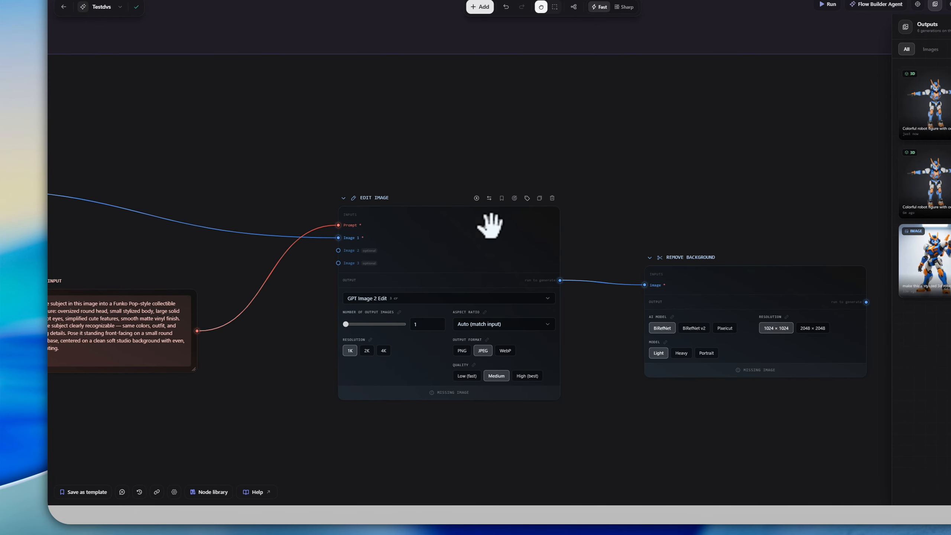
scroll(573, 211, down, 1)
drag(615, 208, 560, 204)
scroll(566, 222, down, 5)
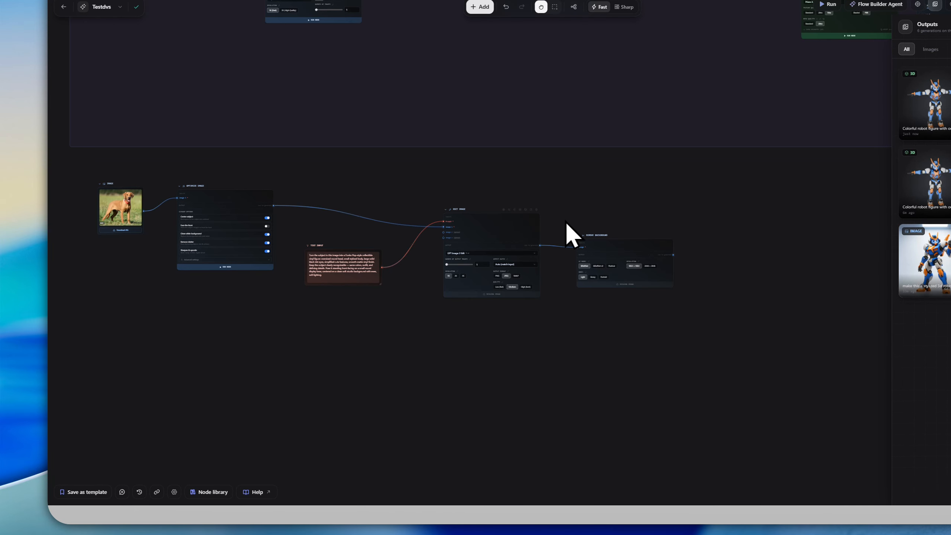
drag(345, 224, 439, 274)
scroll(436, 273, up, 3)
drag(371, 254, 398, 270)
scroll(305, 263, up, 4)
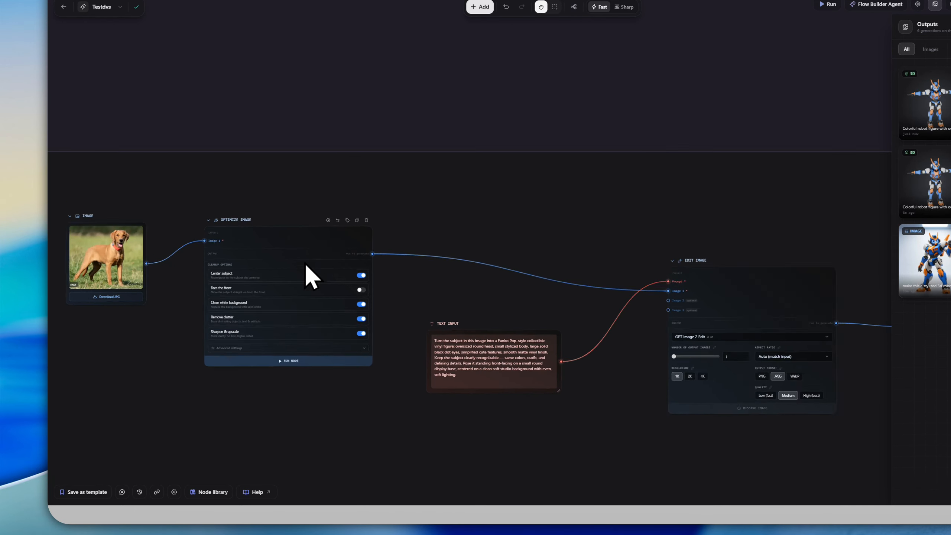
drag(221, 339, 311, 337)
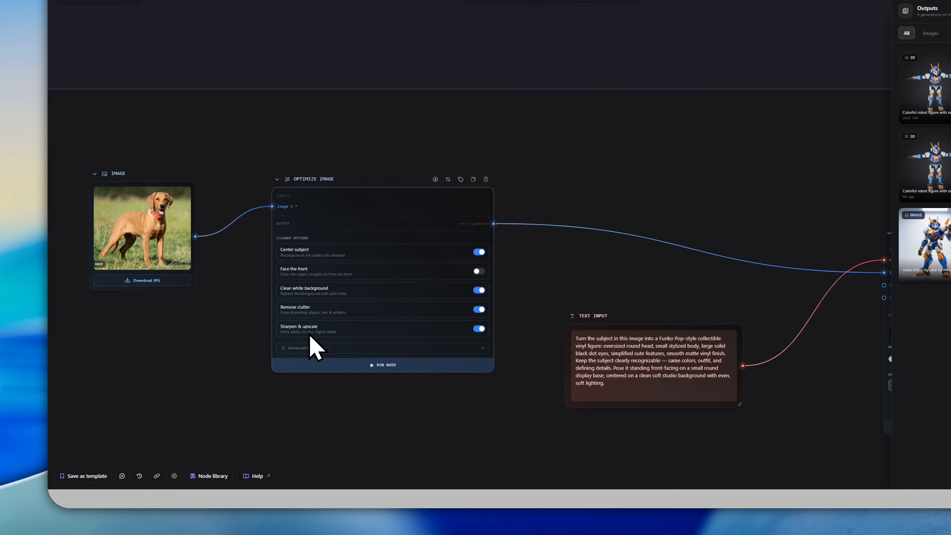
drag(666, 287, 323, 279)
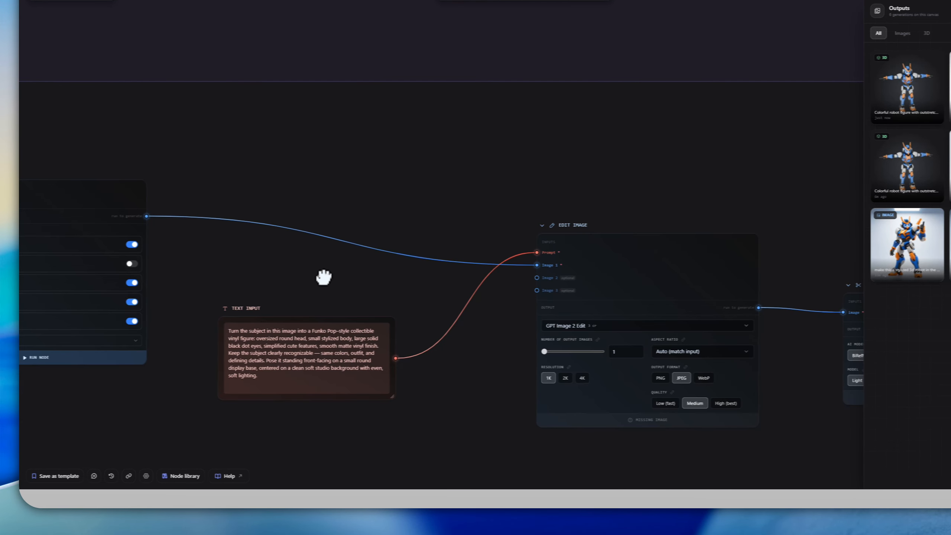
drag(729, 367, 502, 327)
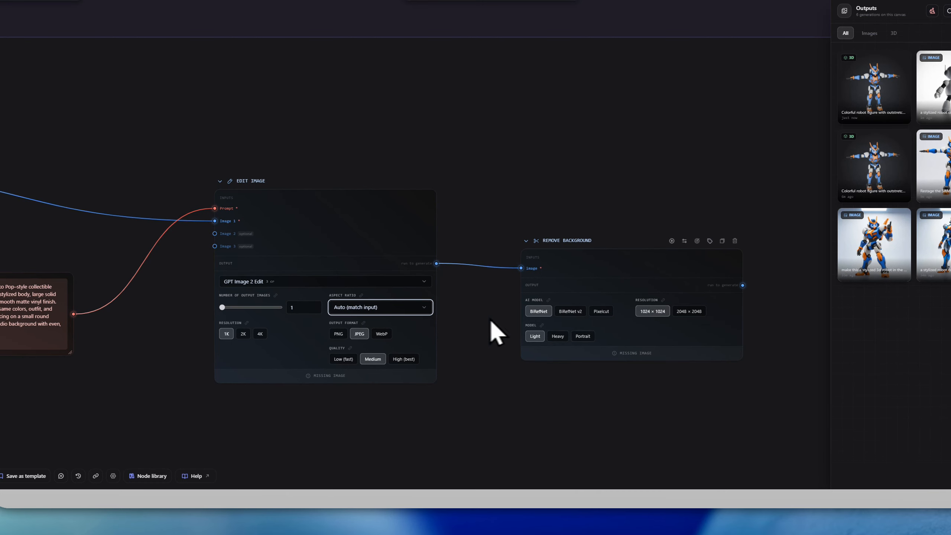
scroll(497, 290, down, 3)
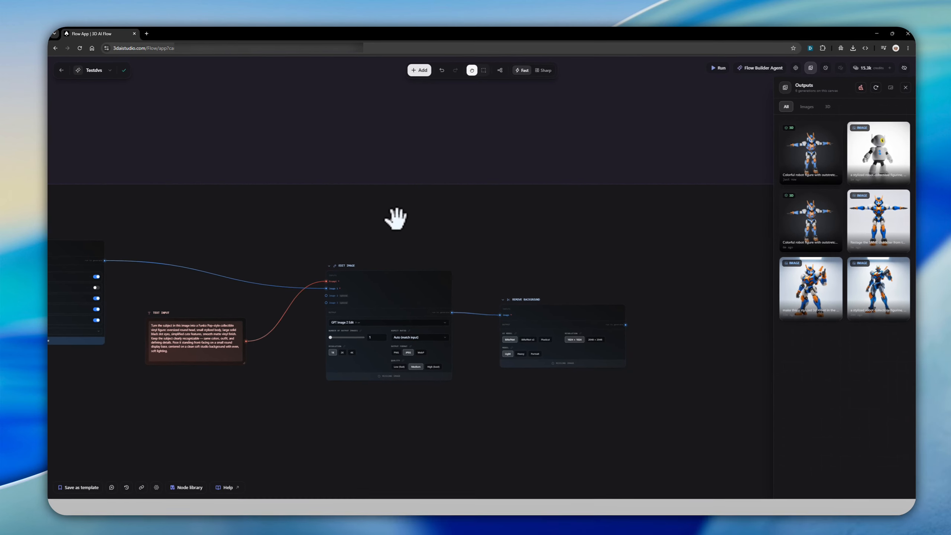
drag(320, 219, 360, 222)
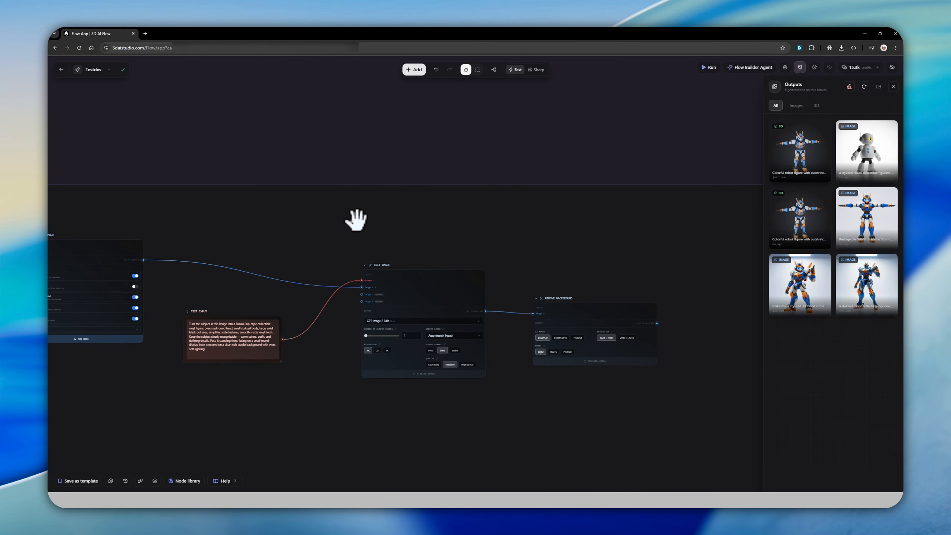
drag(307, 223, 473, 252)
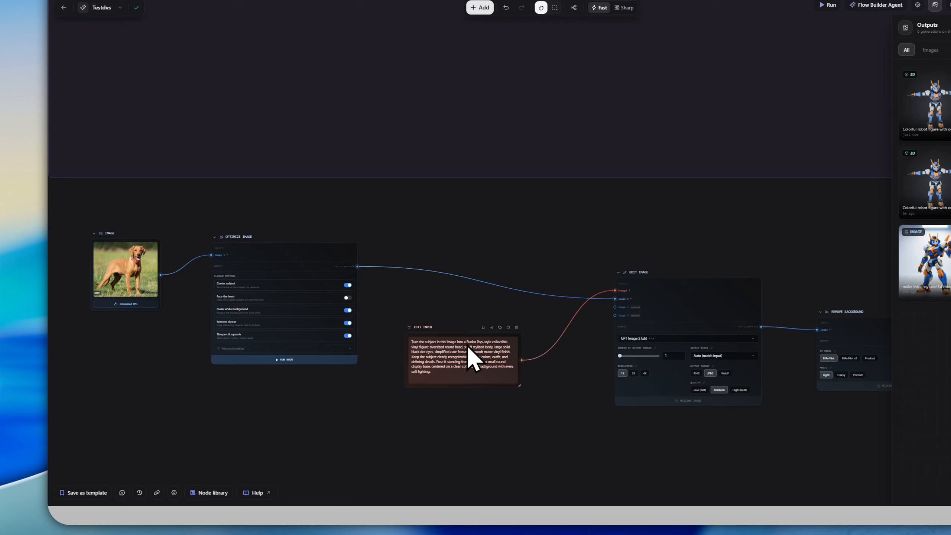
drag(539, 277, 471, 265)
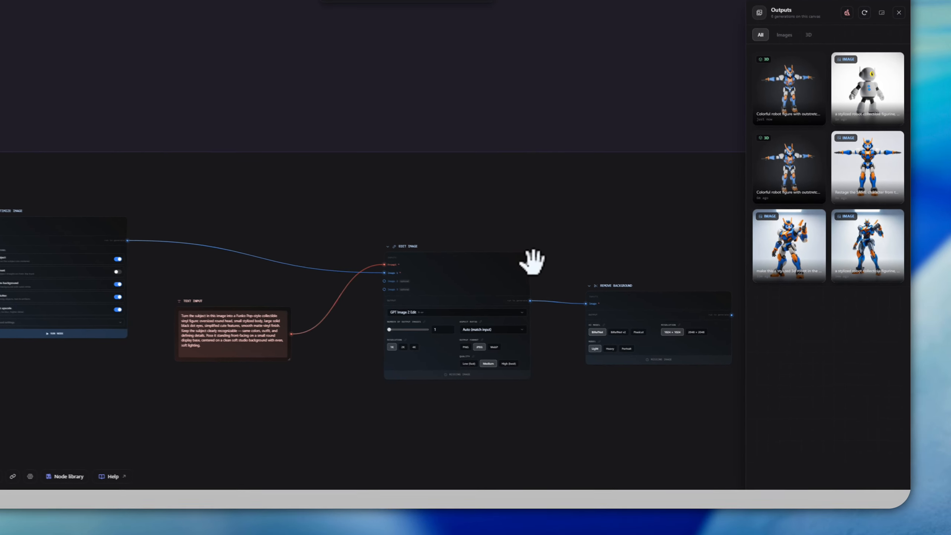
drag(192, 232, 369, 262)
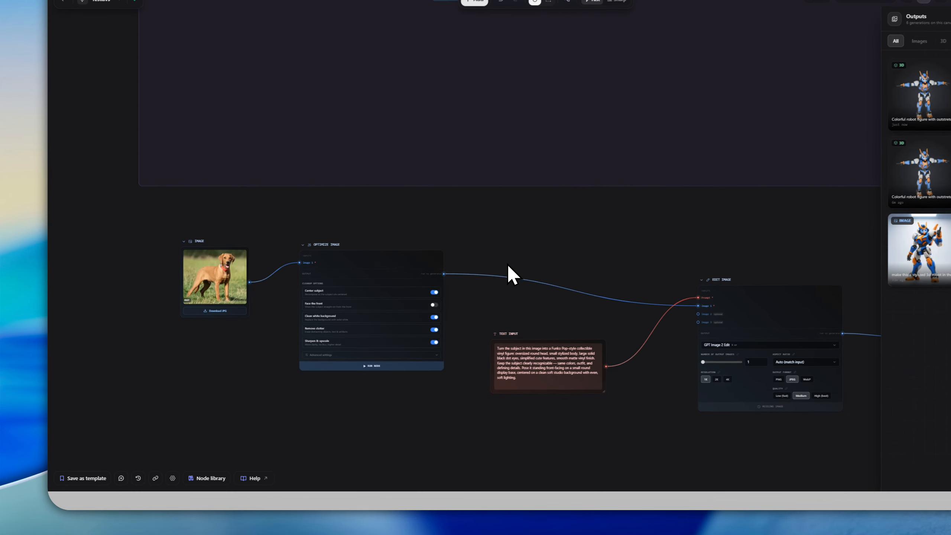
Promote the dog Image node to a workflow input and shift it slightly toward Optimize Image
scroll(340, 302, up, 3)
drag(231, 287, 430, 334)
scroll(431, 334, up, 4)
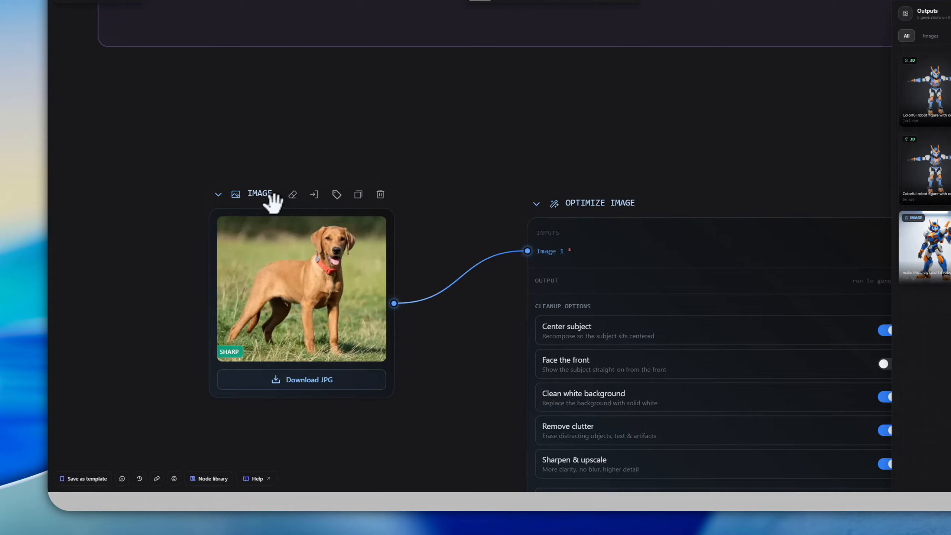
click(273, 202)
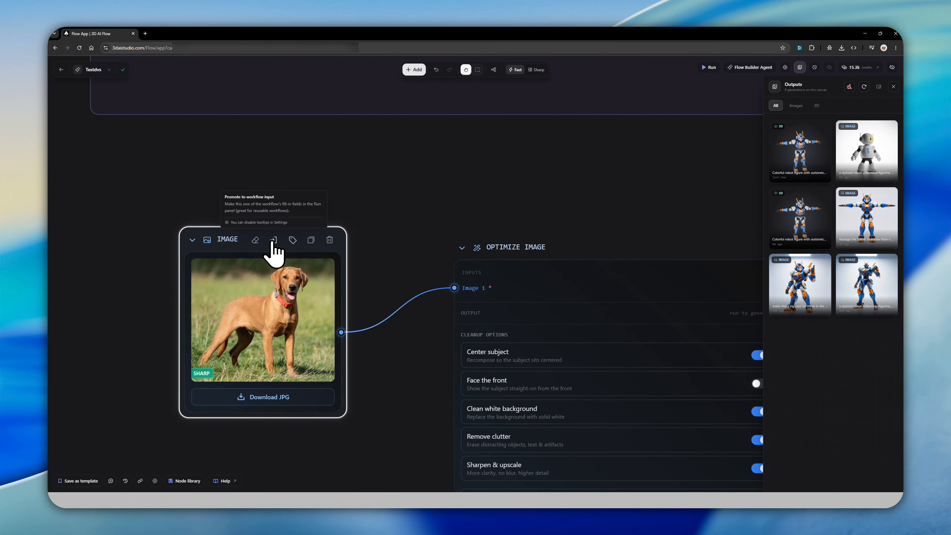
click(273, 241)
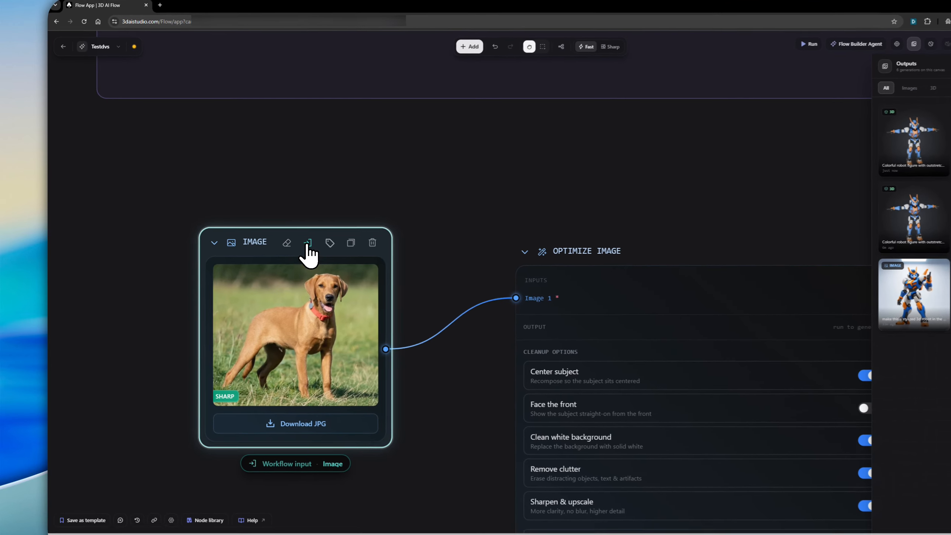
drag(229, 238, 280, 276)
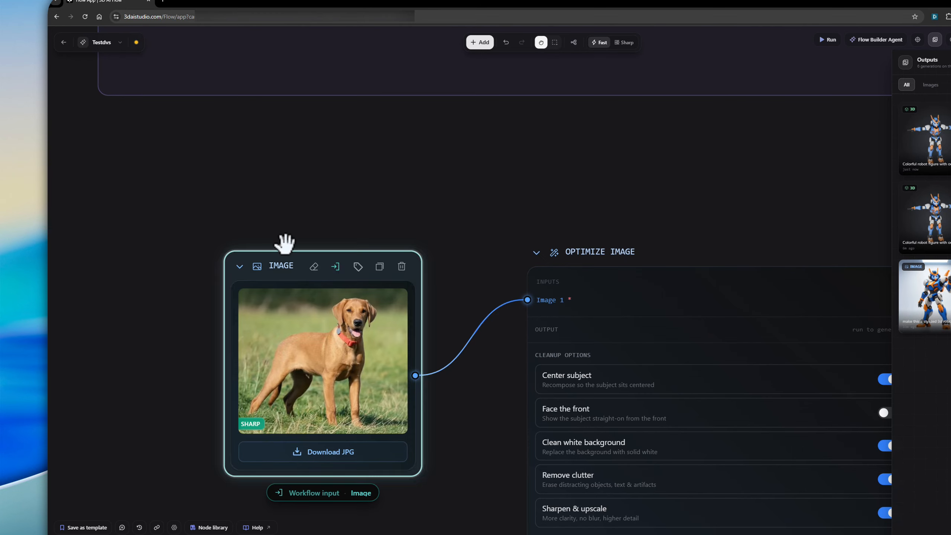
Mark the Remove Background node at the end of the dog chain as a workflow output
scroll(302, 230, down, 3)
scroll(445, 232, down, 2)
drag(531, 223, 407, 228)
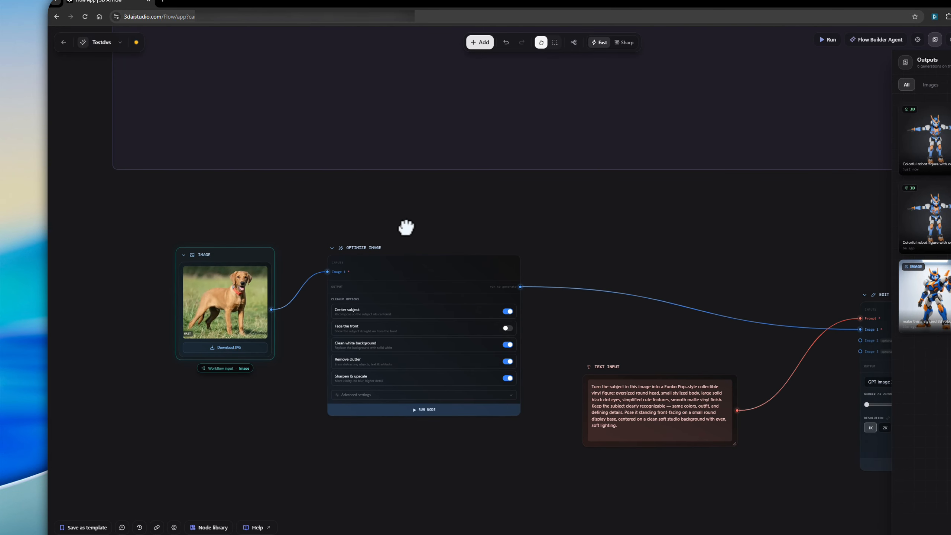
scroll(388, 225, down, 2)
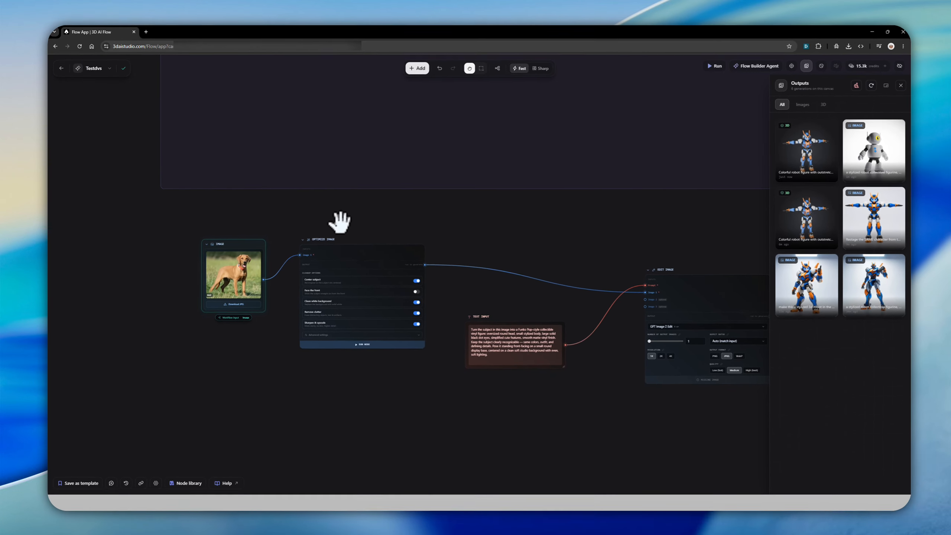
scroll(393, 243, down, 3)
drag(582, 265, 305, 273)
scroll(400, 291, up, 3)
scroll(408, 264, up, 5)
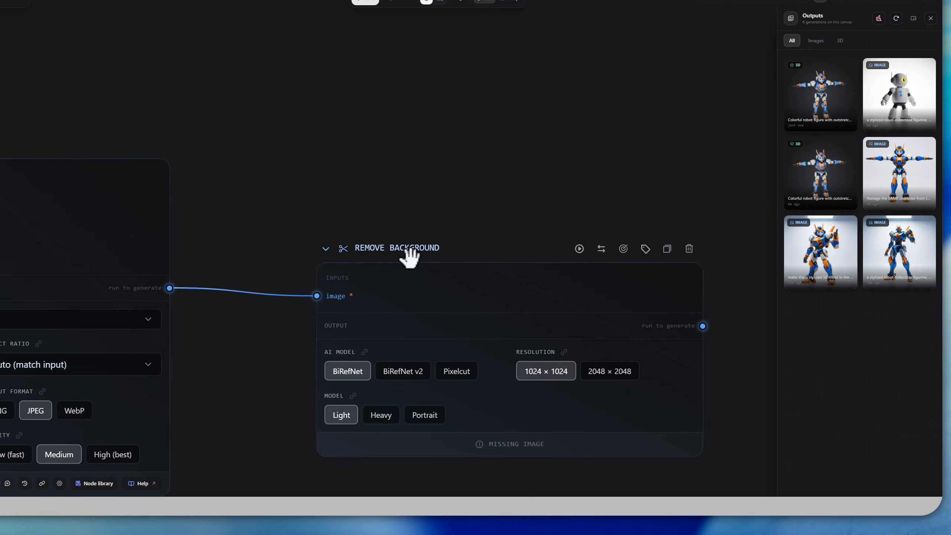
scroll(416, 236, down, 2)
scroll(402, 219, down, 1)
drag(398, 221, 419, 225)
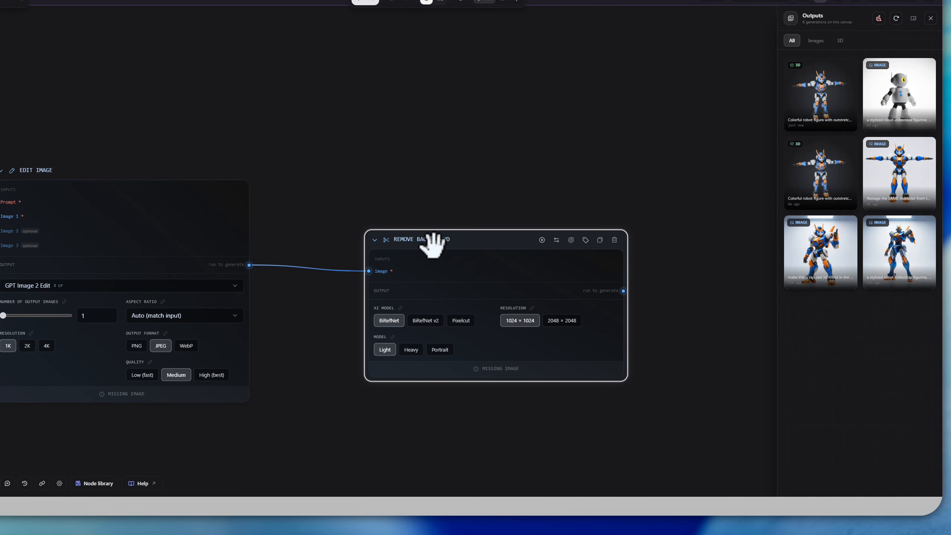
scroll(459, 230, up, 2)
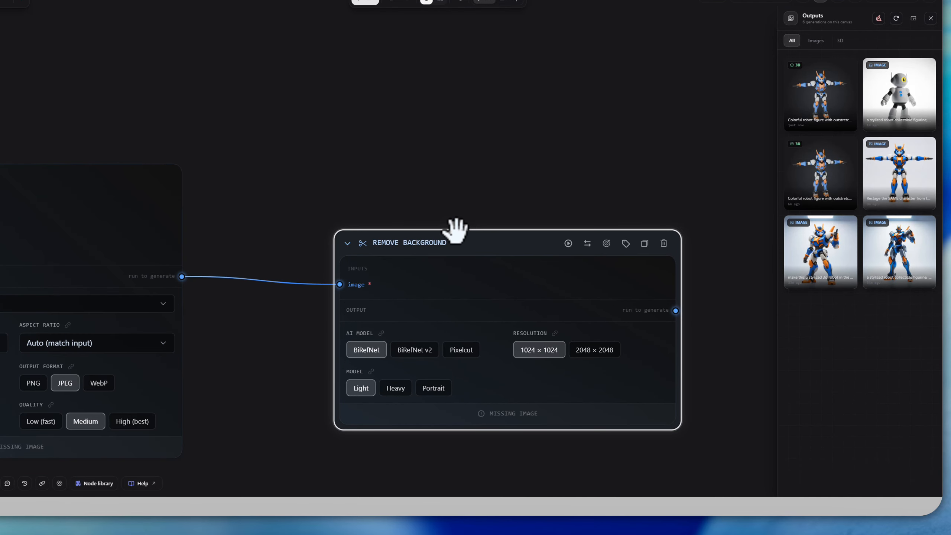
middle_drag(503, 227, 385, 230)
scroll(407, 240, up, 2)
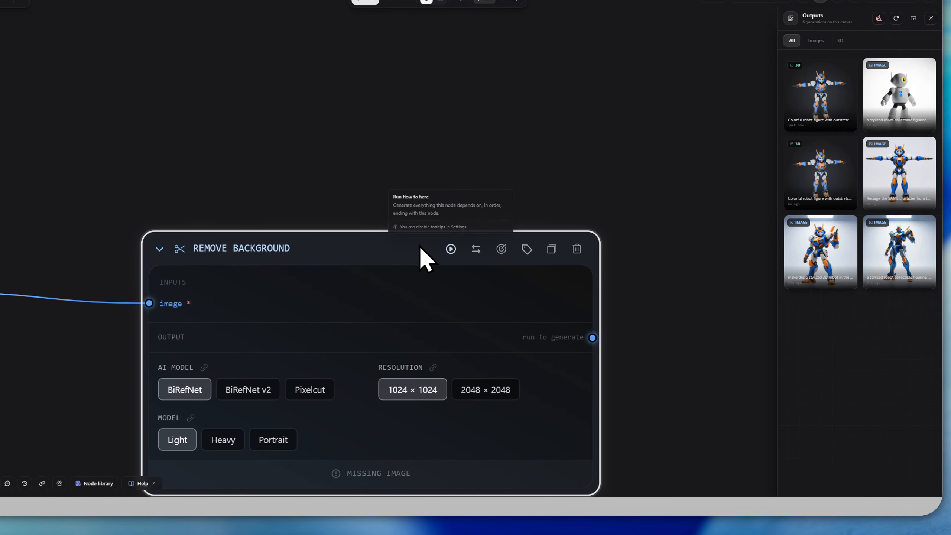
click(501, 249)
Connect the Remove Background output to a new Image to 3D node
scroll(479, 221, down, 2)
middle_drag(703, 230, 424, 221)
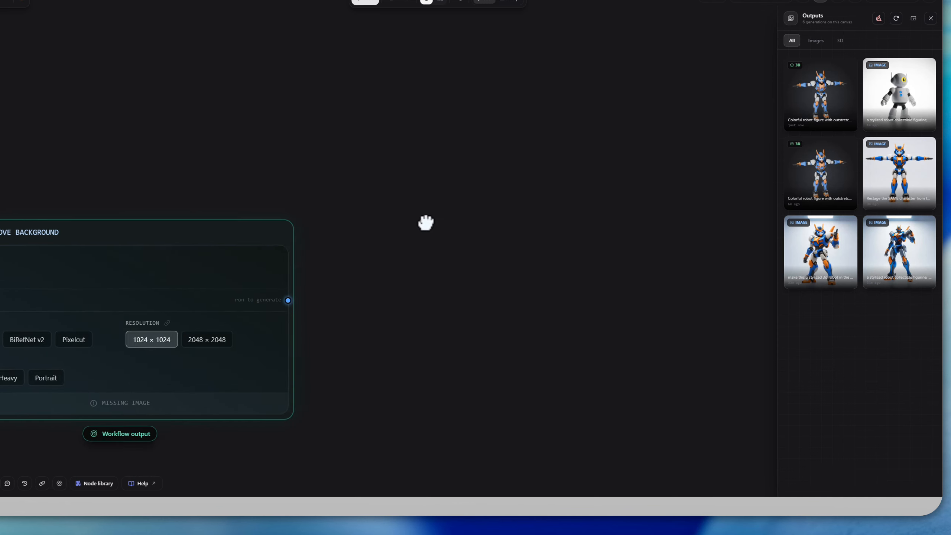
scroll(310, 221, down, 2)
drag(294, 282, 415, 241)
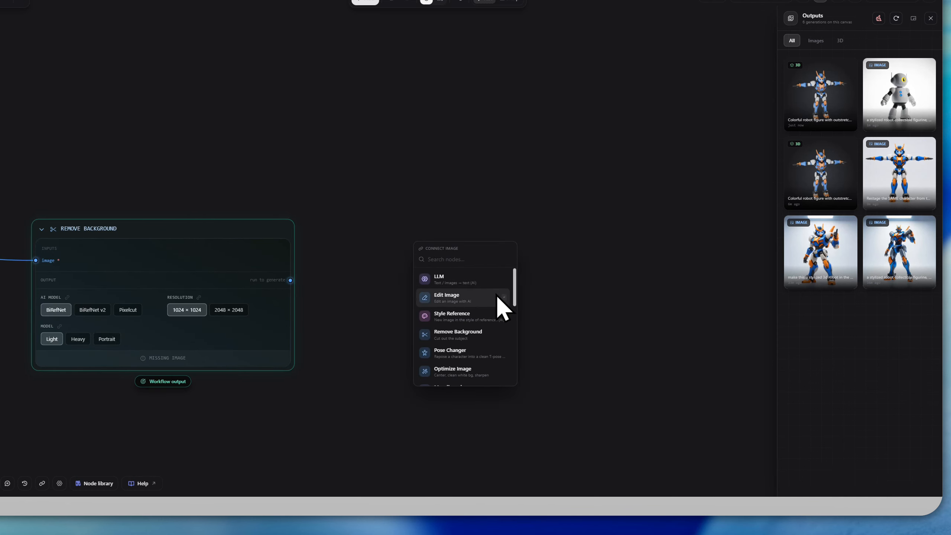
text(ima)
key(Return)
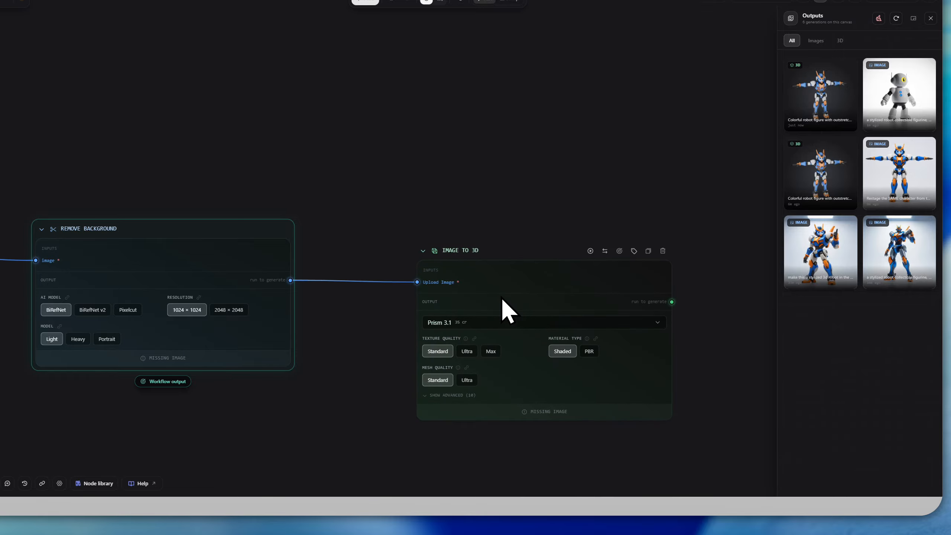
Connect the Image to 3D output to a new Retopology node and mark that node as a workflow output
drag(672, 301, 709, 313)
text(re)
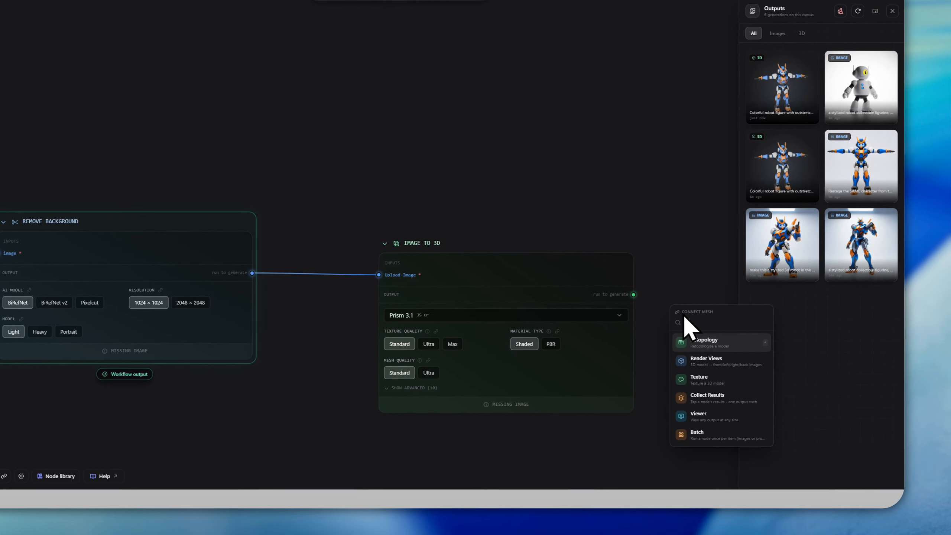
click(740, 349)
scroll(670, 315, down, 2)
drag(639, 310, 449, 293)
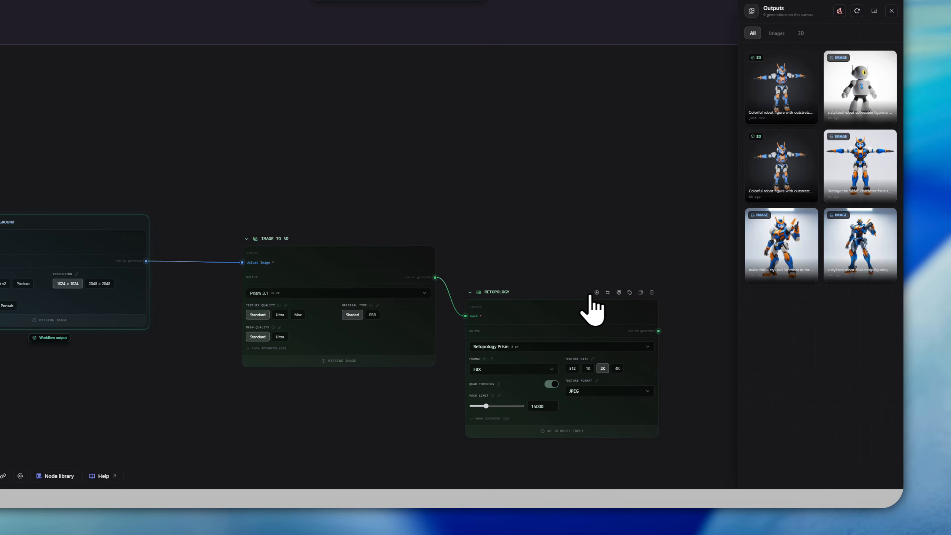
click(619, 292)
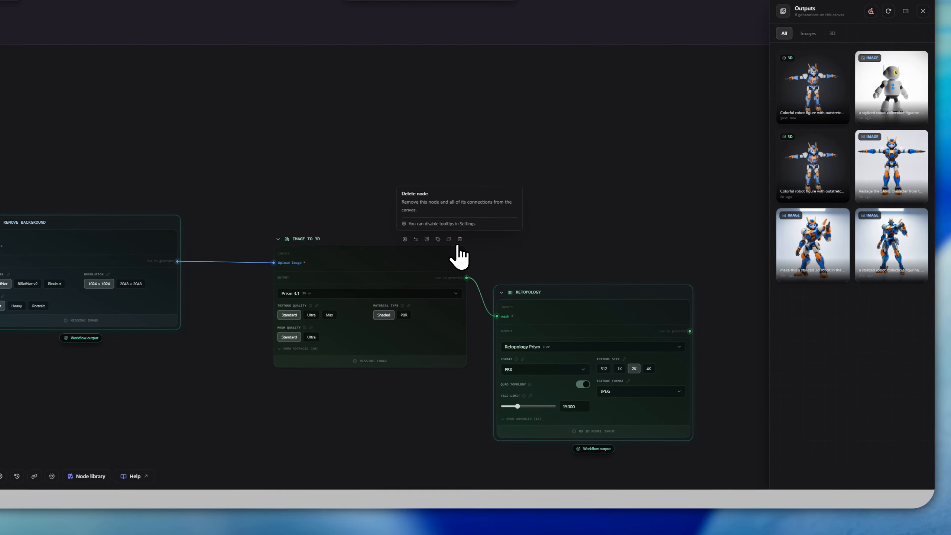
Delete the Image to 3D and Retopology nodes from the dog chain
click(459, 240)
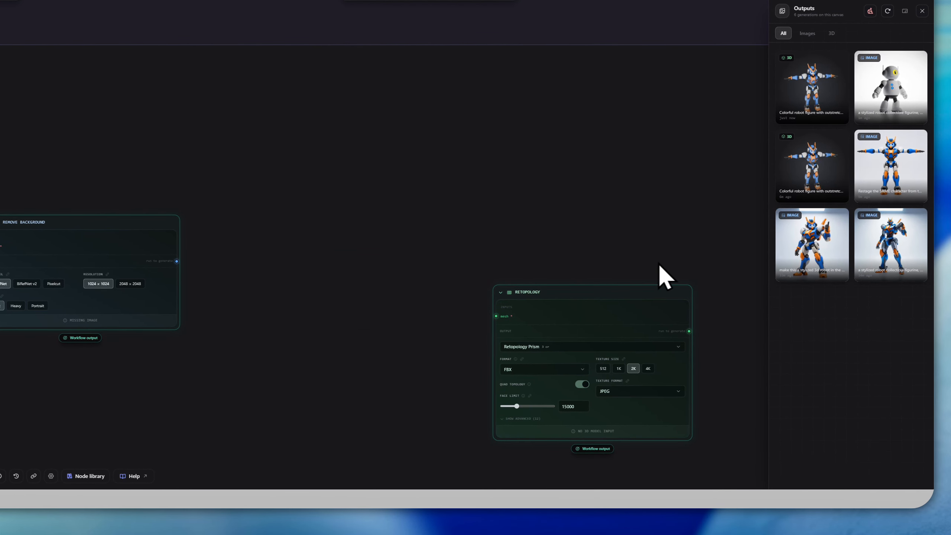
click(682, 292)
Configure the Remove Background node to use BiRefNet v2 with the Light 2K model at 2048 × 2048 resolution
drag(210, 232, 422, 247)
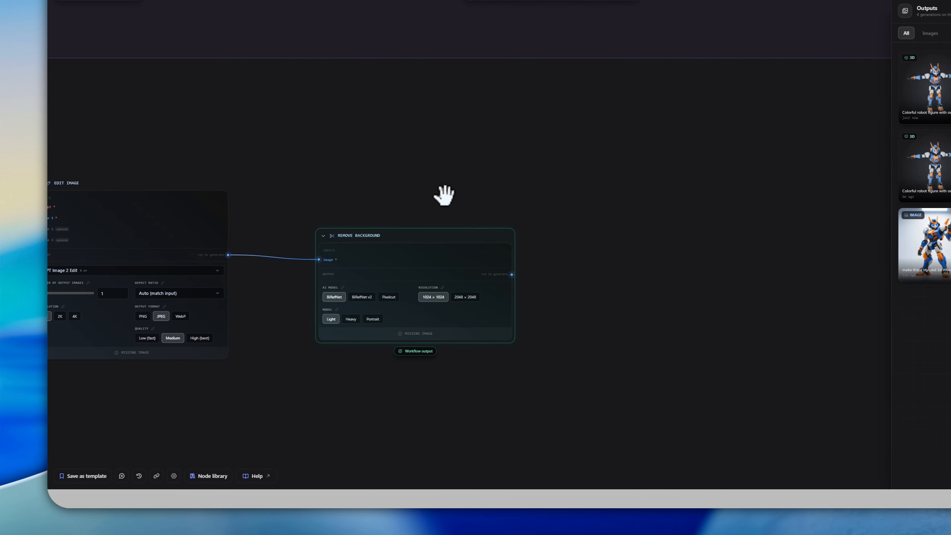
scroll(362, 300, up, 5)
click(362, 300)
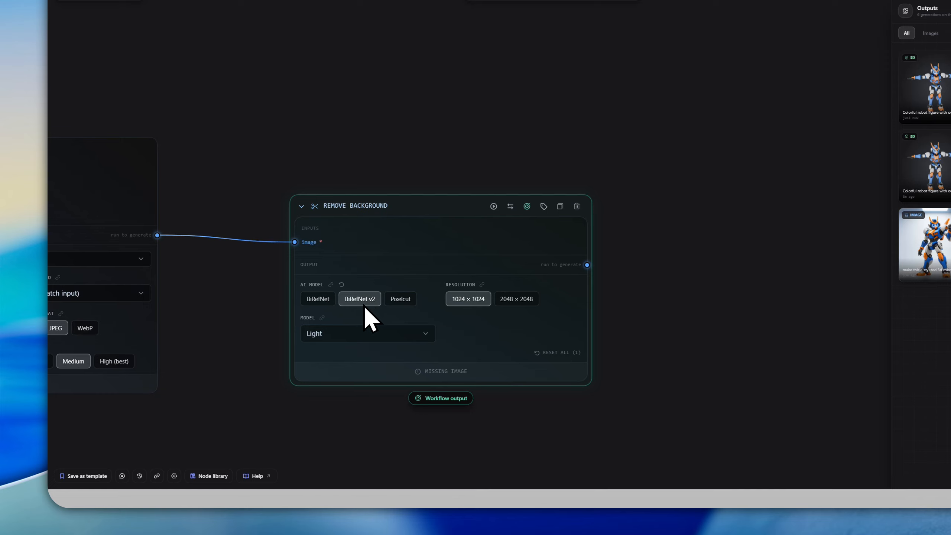
click(360, 336)
click(504, 302)
click(389, 331)
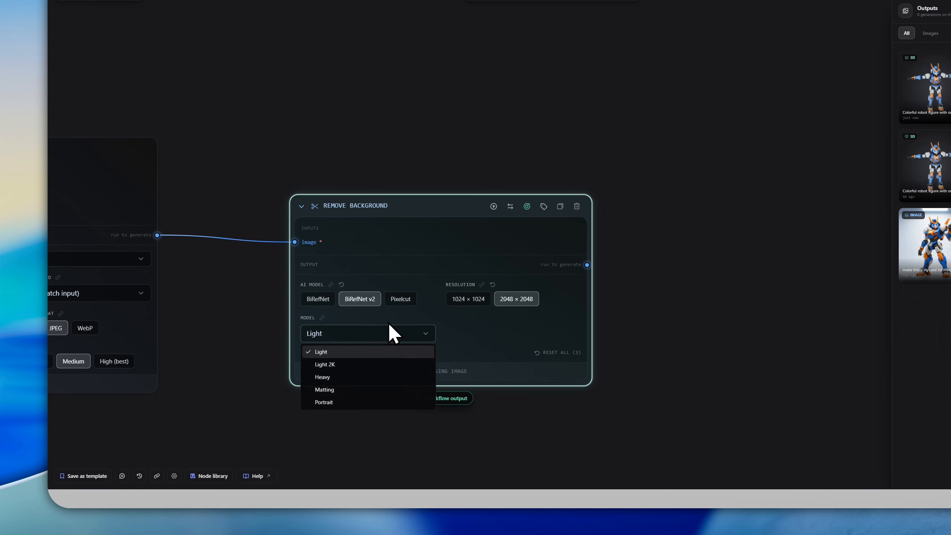
click(378, 363)
click(626, 341)
Set the Edit Image node's resolution to 2K
scroll(632, 339, down, 3)
drag(359, 281, 610, 283)
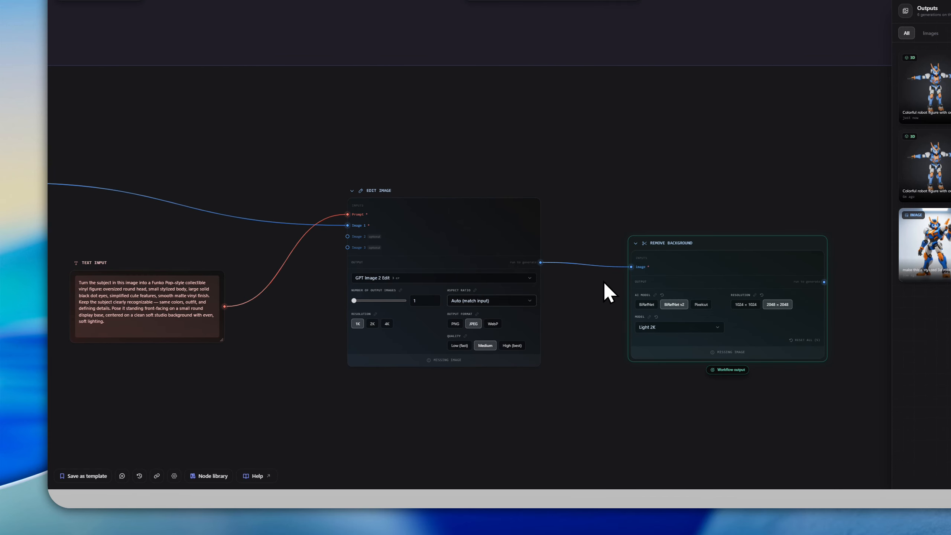
scroll(472, 320, up, 4)
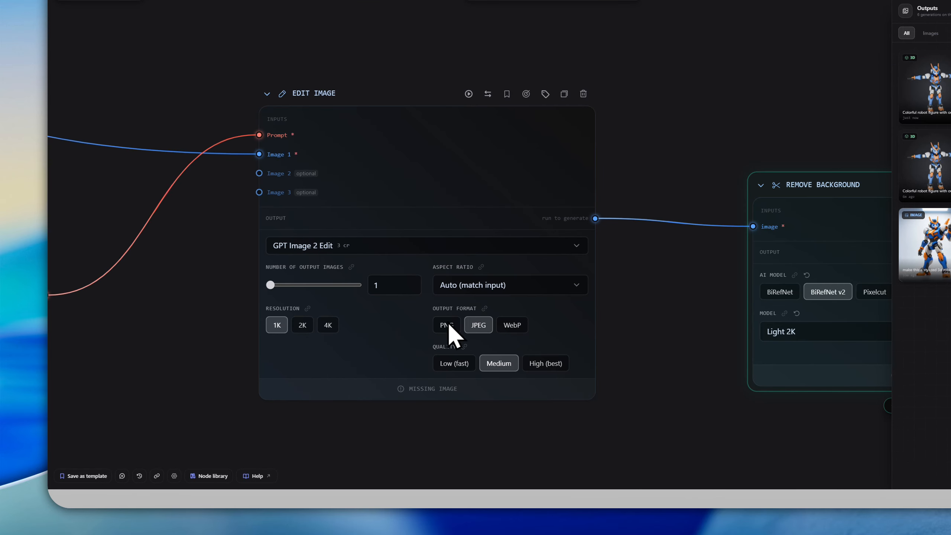
click(302, 326)
scroll(255, 325, down, 2)
drag(252, 325, 477, 325)
scroll(464, 324, down, 3)
scroll(436, 324, down, 4)
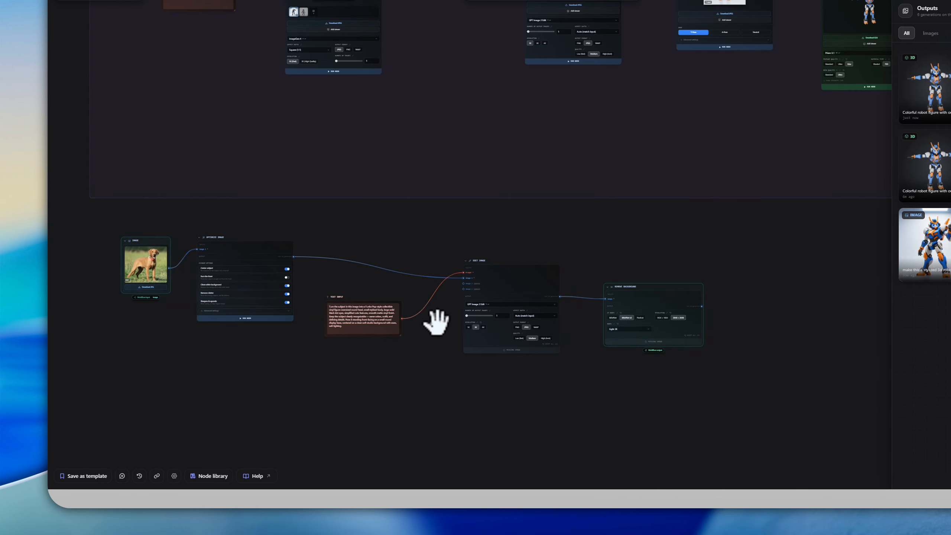
scroll(436, 323, up, 2)
drag(295, 319, 325, 323)
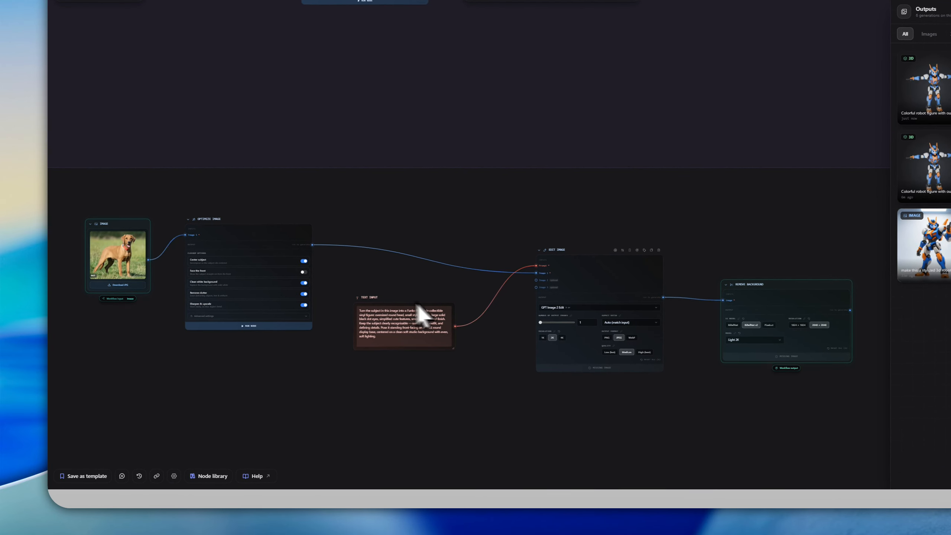
Hide the Outputs panel, open the workflow's run settings docked beside the canvas, and look at their expanded run mode
click(889, 94)
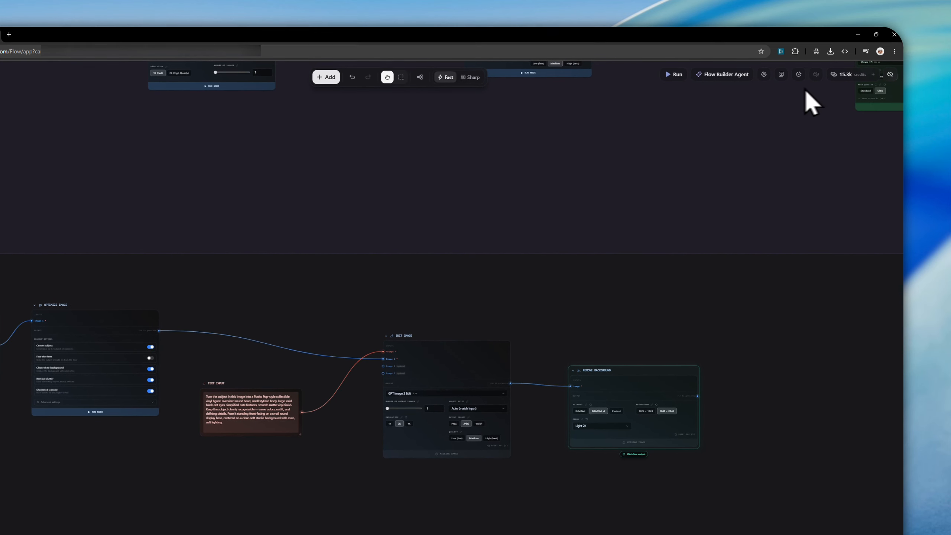
click(674, 77)
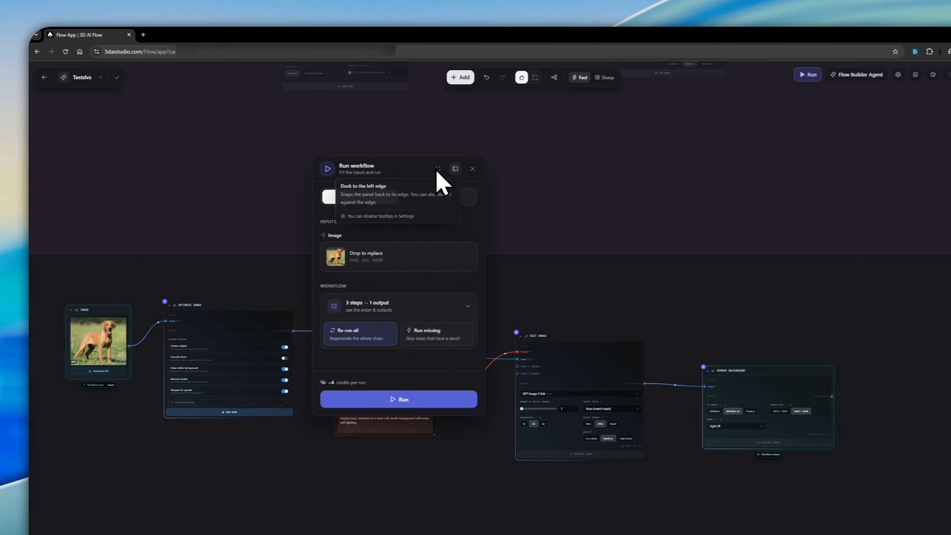
click(438, 169)
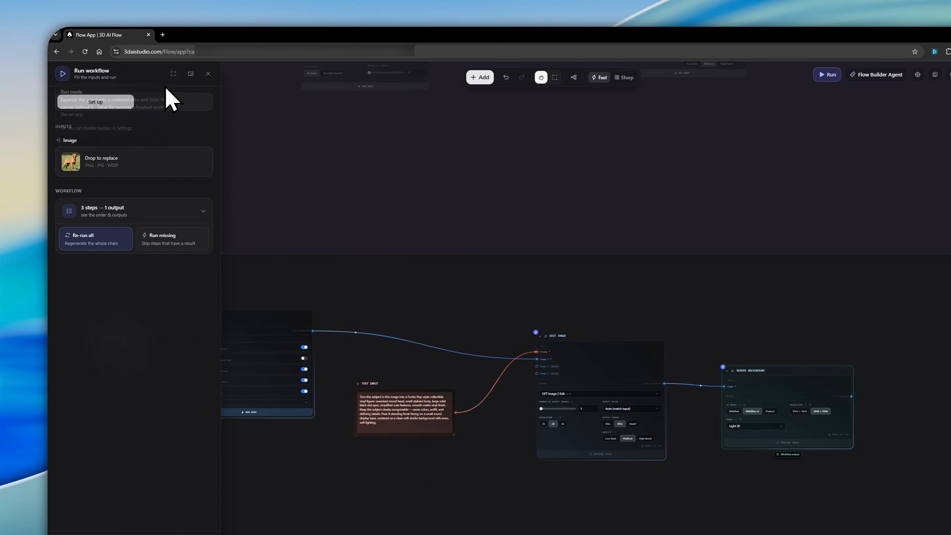
click(173, 74)
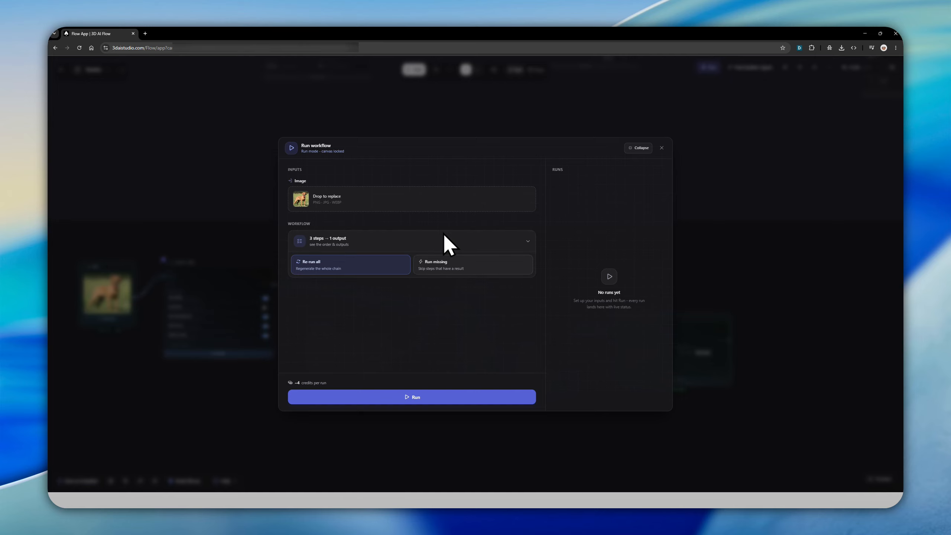
click(638, 148)
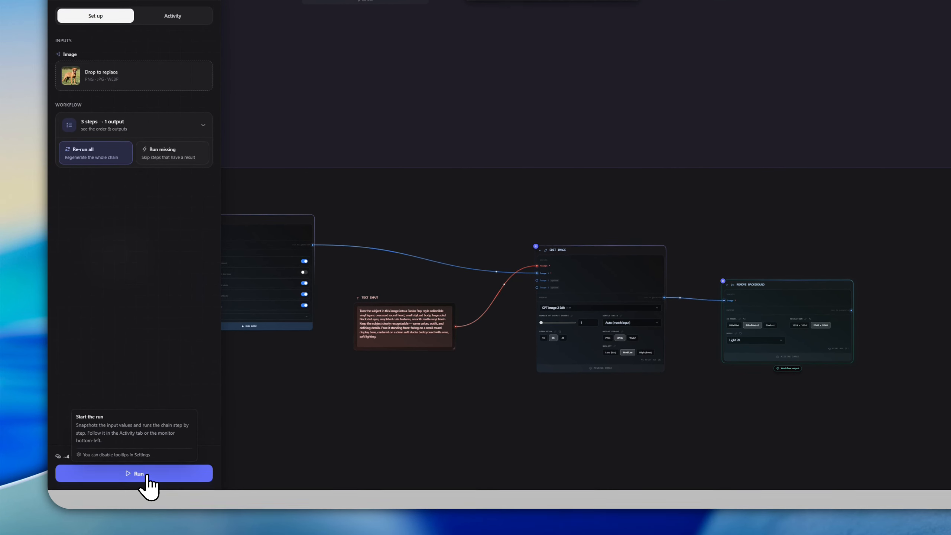
Run the whole dog chain with Re-run all and close the run settings while it generates
click(146, 521)
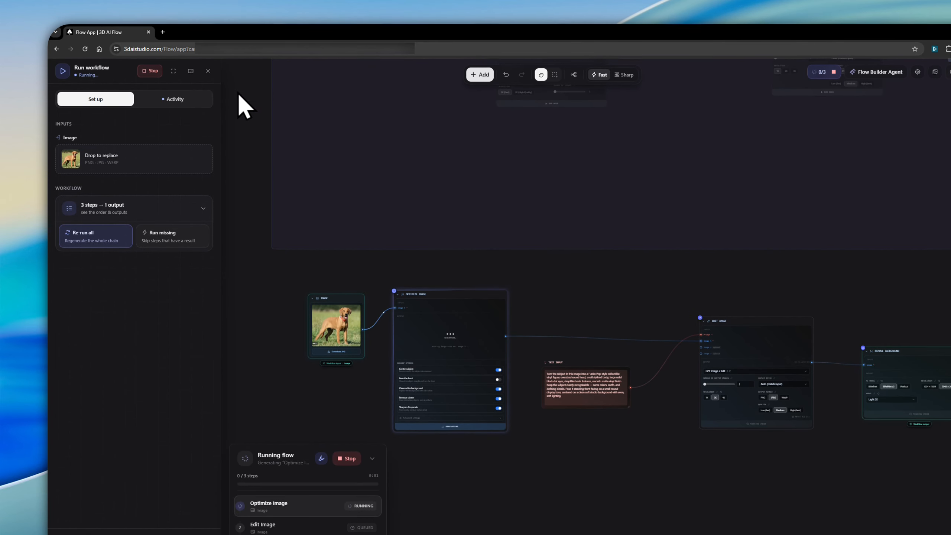
click(203, 74)
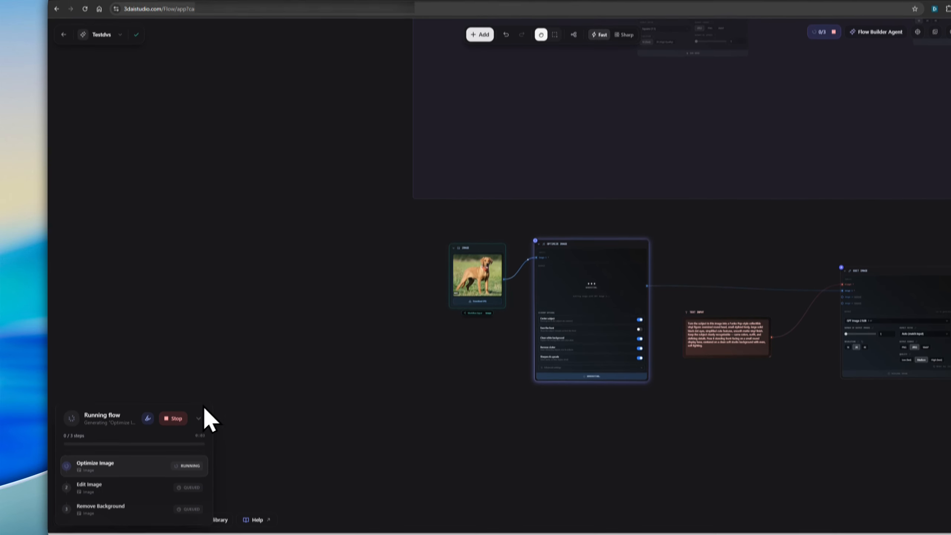
drag(439, 353, 248, 357)
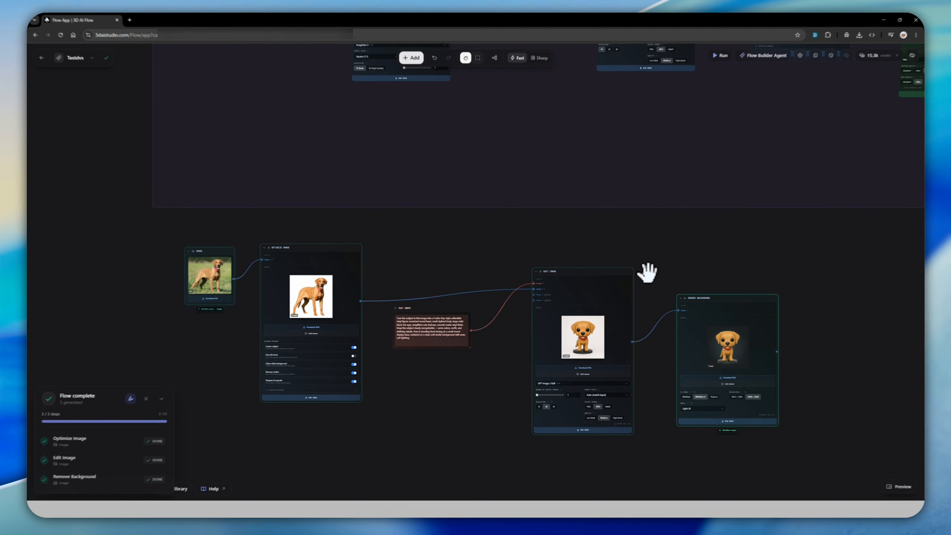
Examine the images generated in the Optimize Image, Edit Image and Remove Background nodes and dismiss the run progress monitor
drag(648, 272, 624, 268)
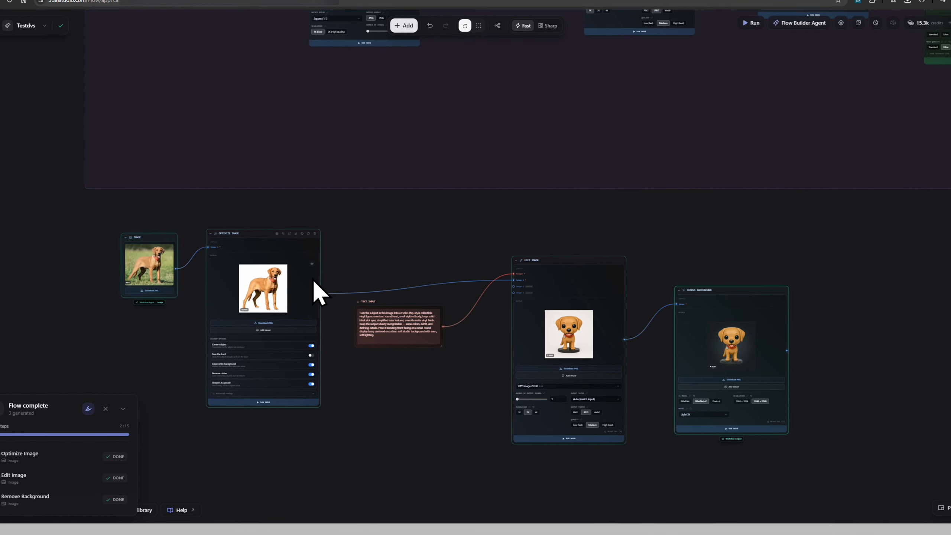
scroll(377, 285, up, 2)
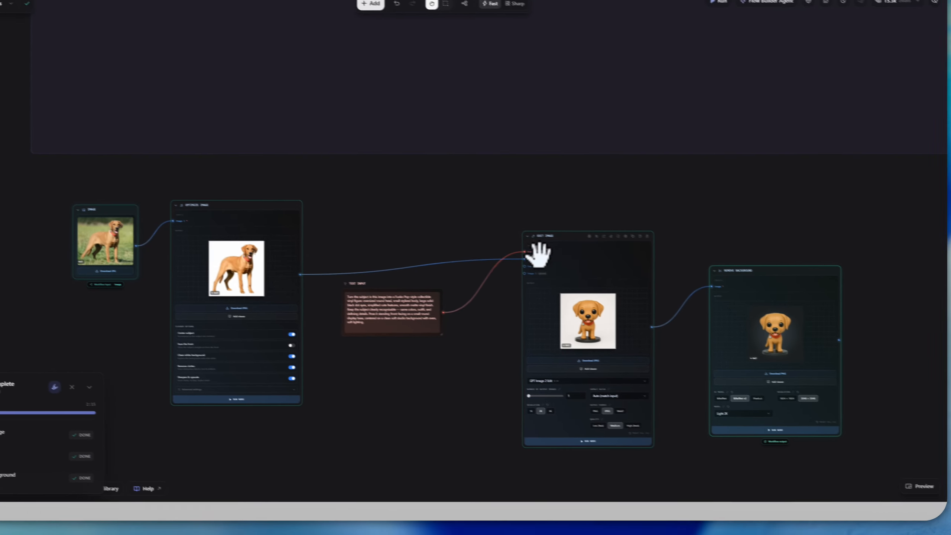
drag(654, 217, 610, 187)
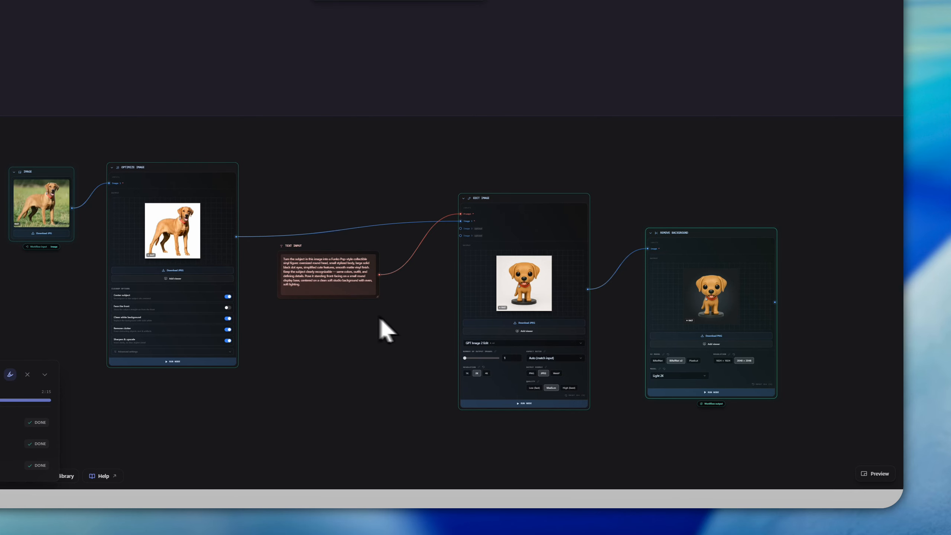
scroll(685, 323, up, 3)
scroll(658, 318, right, 3)
scroll(584, 310, up, 2)
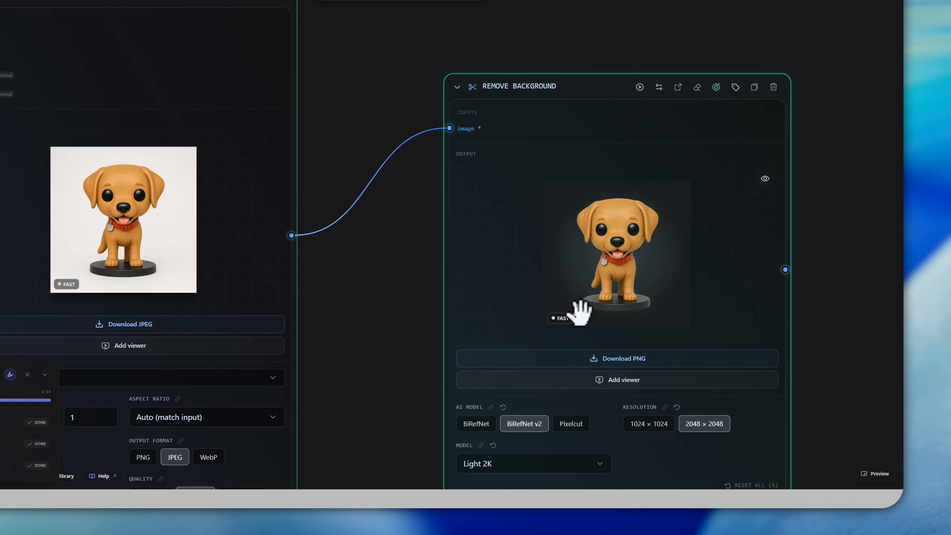
scroll(580, 313, down, 2)
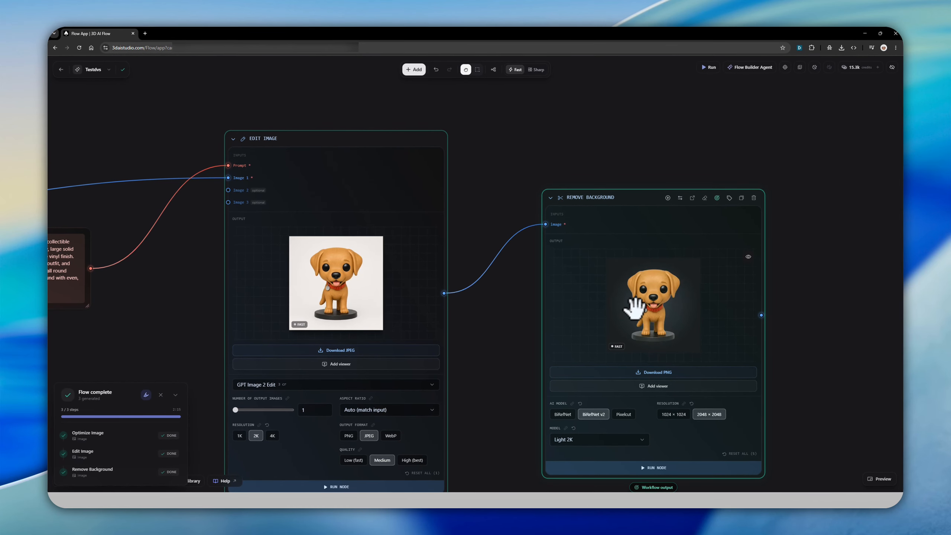
scroll(616, 291, down, 2)
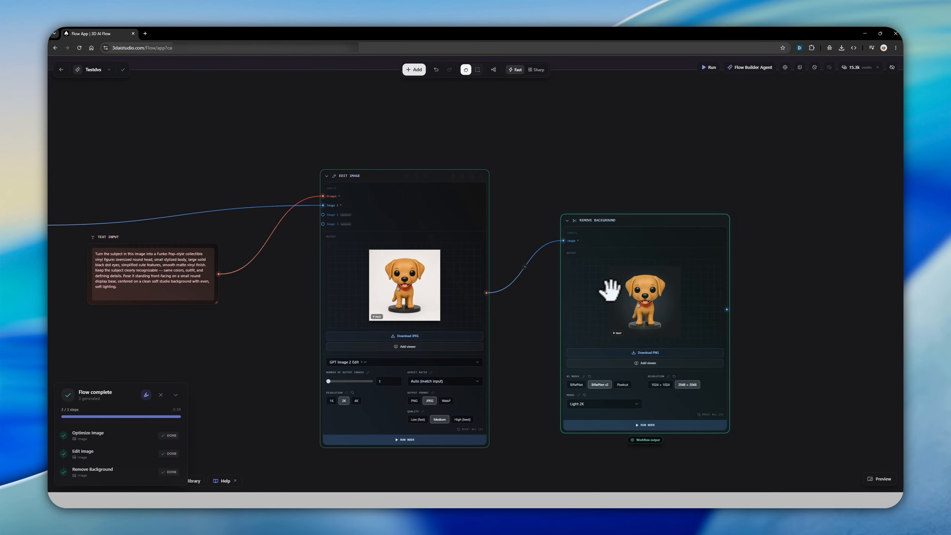
drag(369, 253, 502, 283)
click(168, 375)
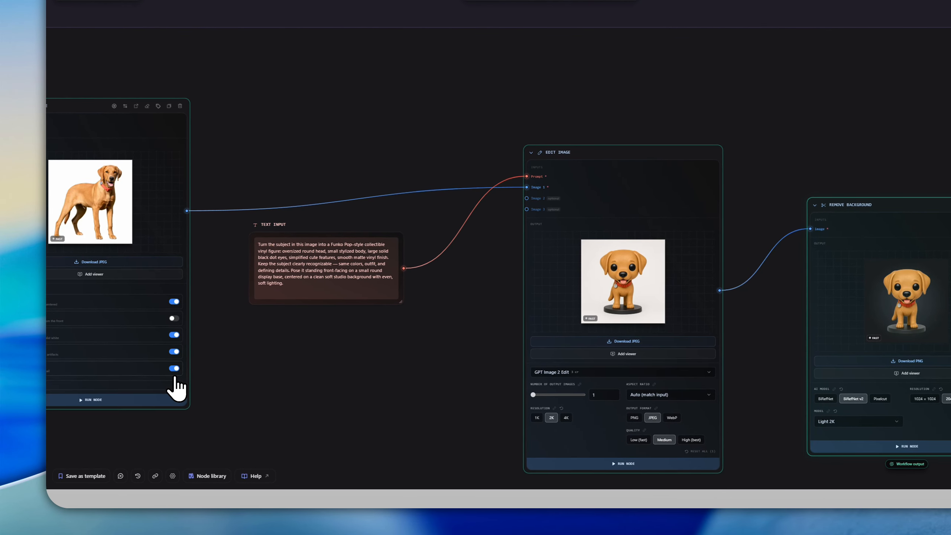
drag(301, 175, 497, 229)
scroll(697, 55, down, 2)
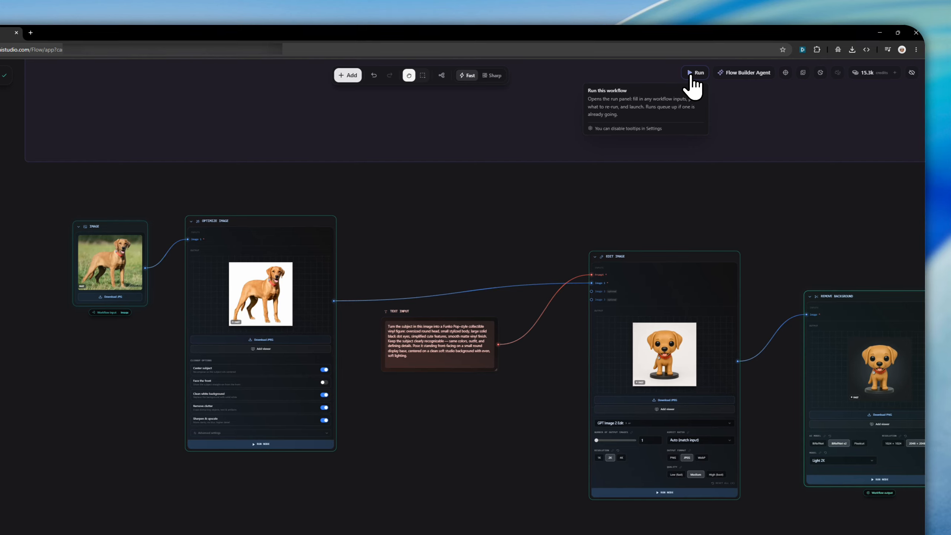
Replace the workflow's input image with the photo of the man in a dark suit and run the whole chain again
click(720, 57)
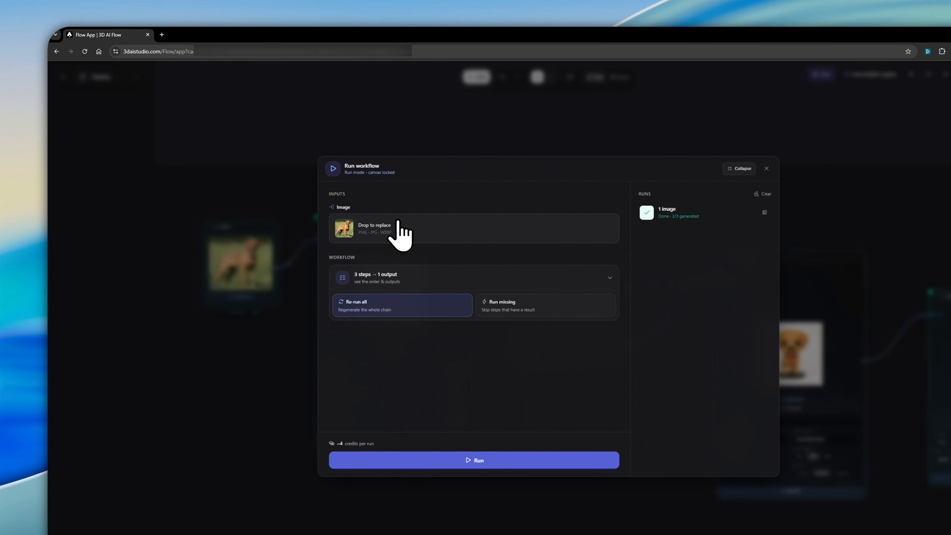
click(348, 199)
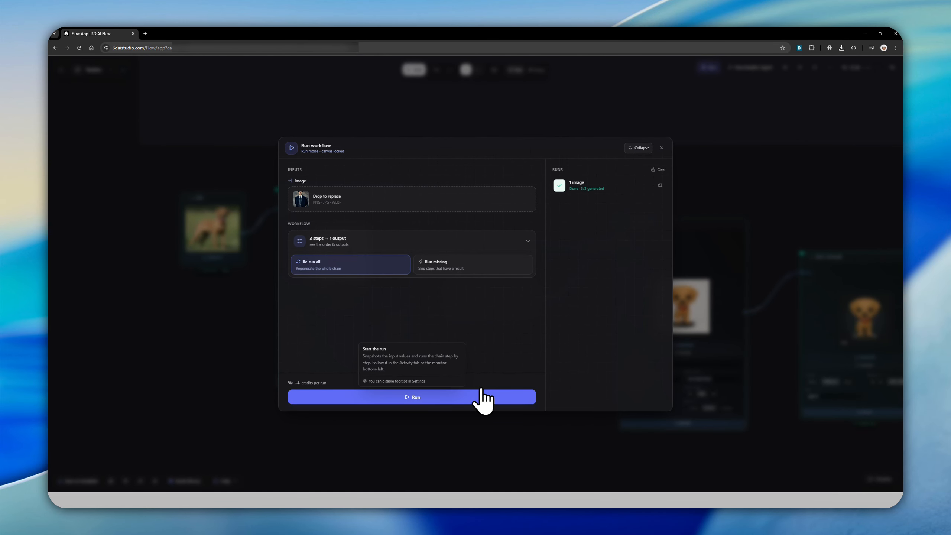
click(467, 396)
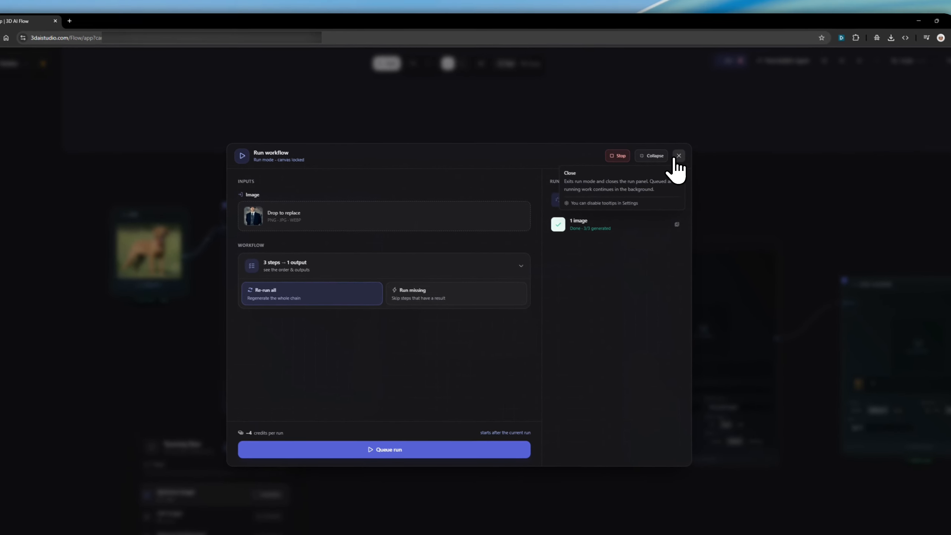
click(596, 100)
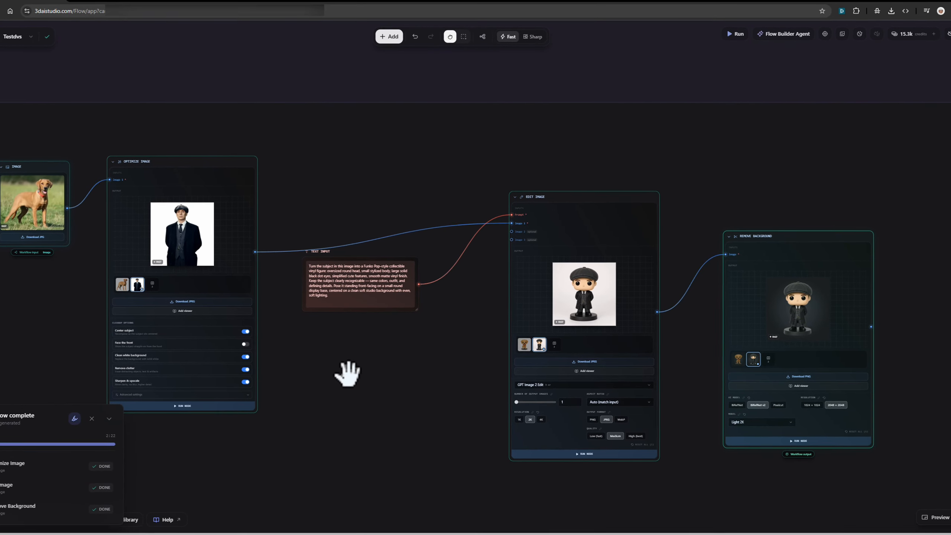
Compare the figure generated from the man's photo with the full-size source image, and close the photo and run mode
drag(307, 355, 349, 367)
scroll(374, 376, down, 2)
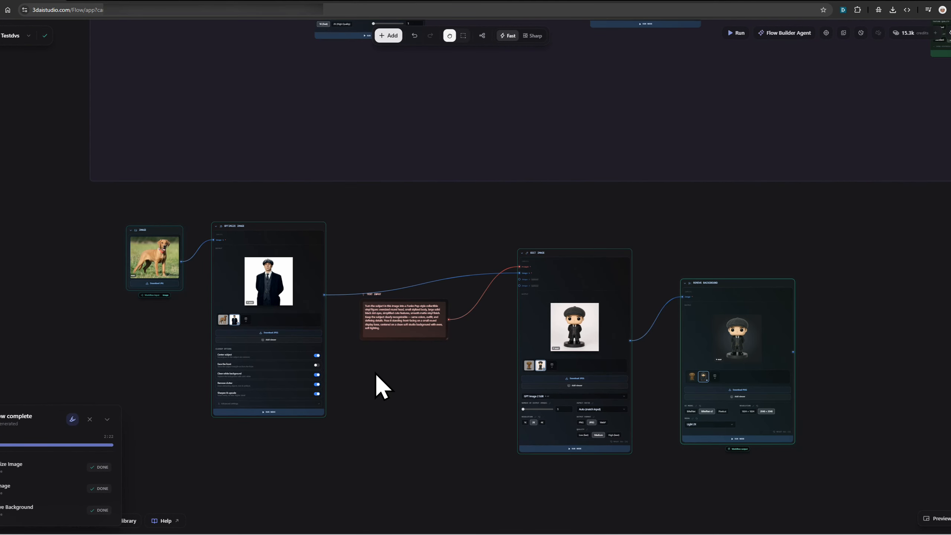
click(699, 79)
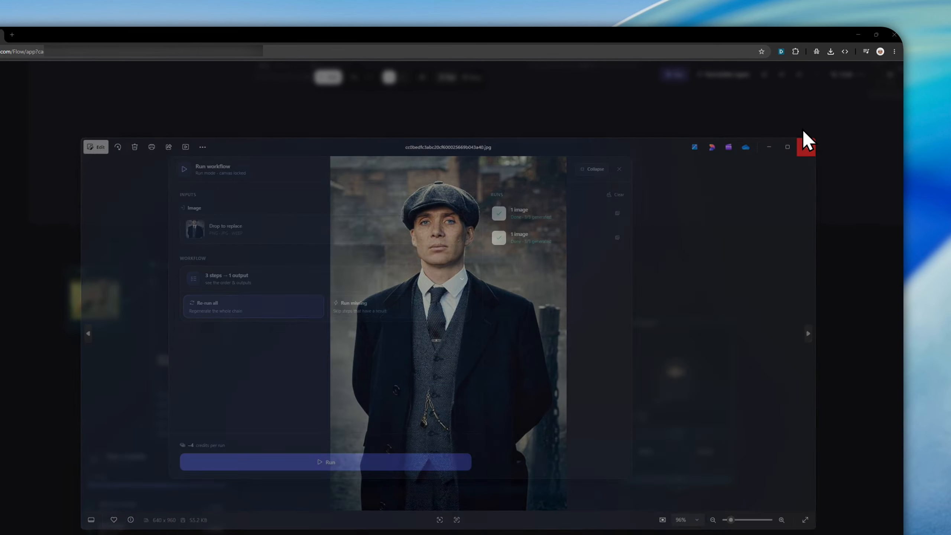
click(806, 147)
click(619, 169)
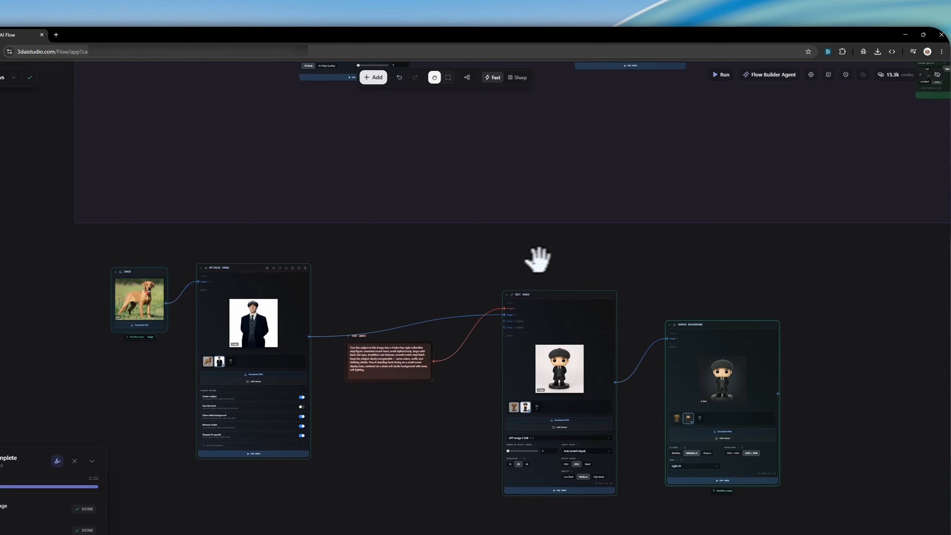
Switch the Remove Background node to its dog figure result and dismiss the run progress monitor
scroll(325, 310, up, 3)
drag(325, 311, 286, 300)
scroll(277, 295, down, 2)
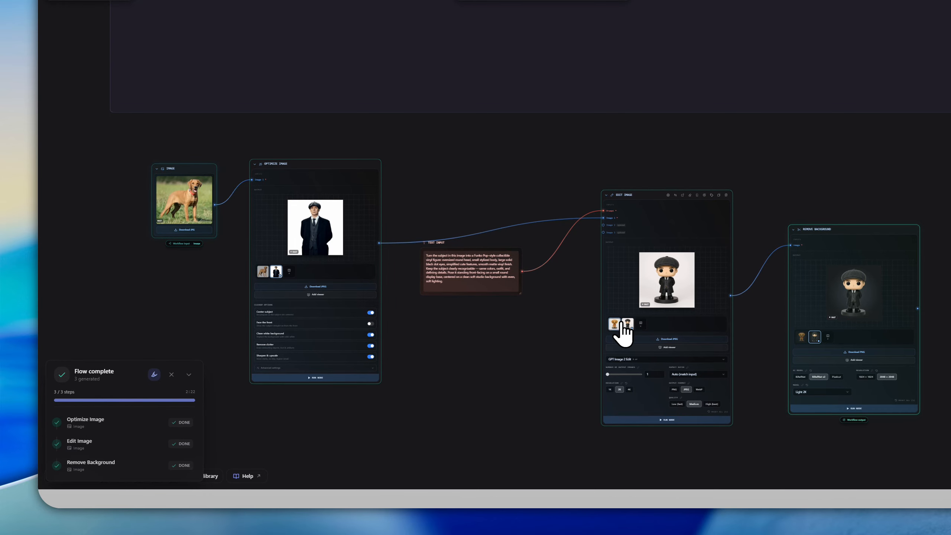
click(801, 336)
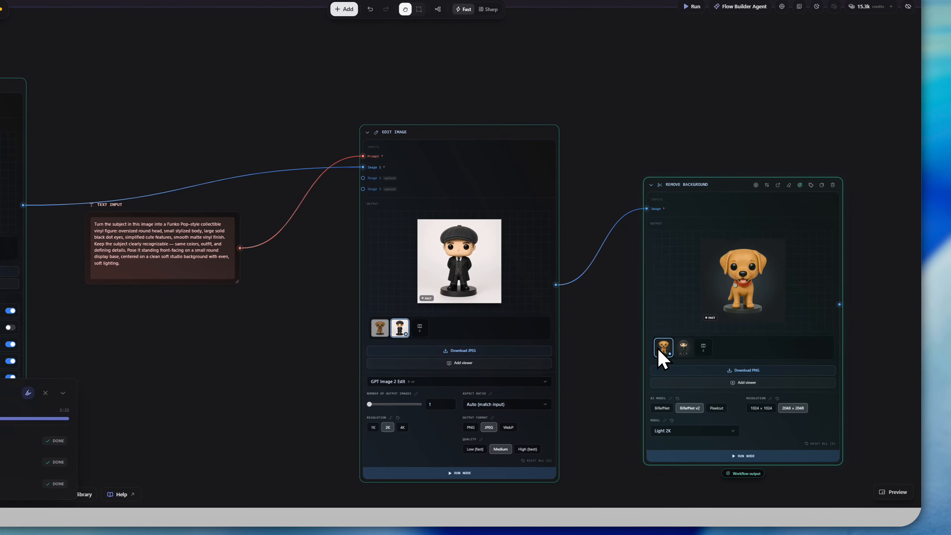
scroll(555, 309, down, 3)
scroll(263, 167, down, 2)
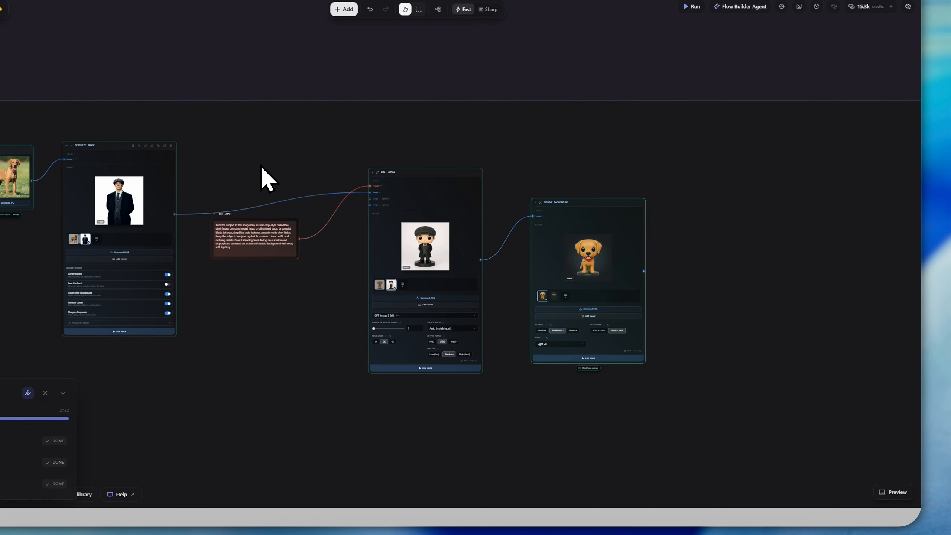
click(45, 393)
scroll(229, 347, down, 3)
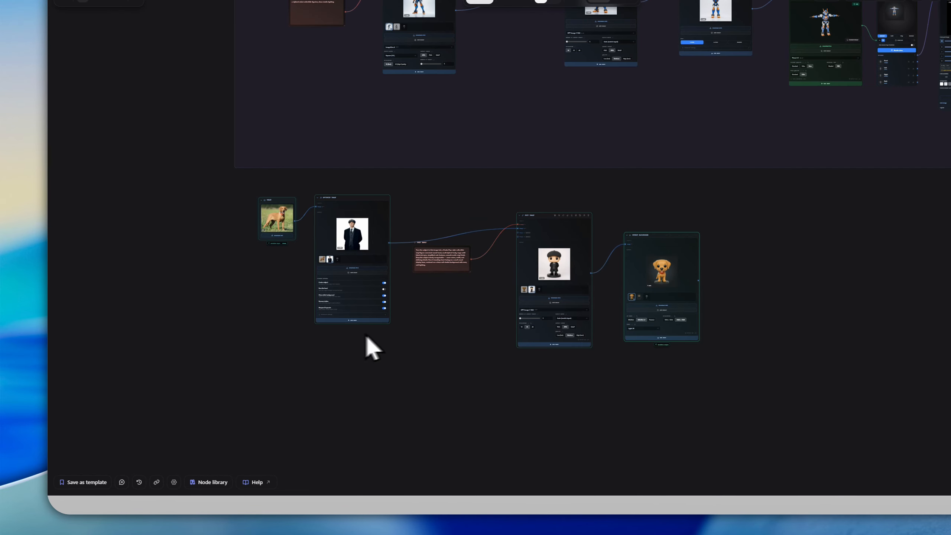
Review the finished chain and the input image and run options in the workflow's run settings
drag(728, 275, 683, 275)
scroll(677, 292, up, 4)
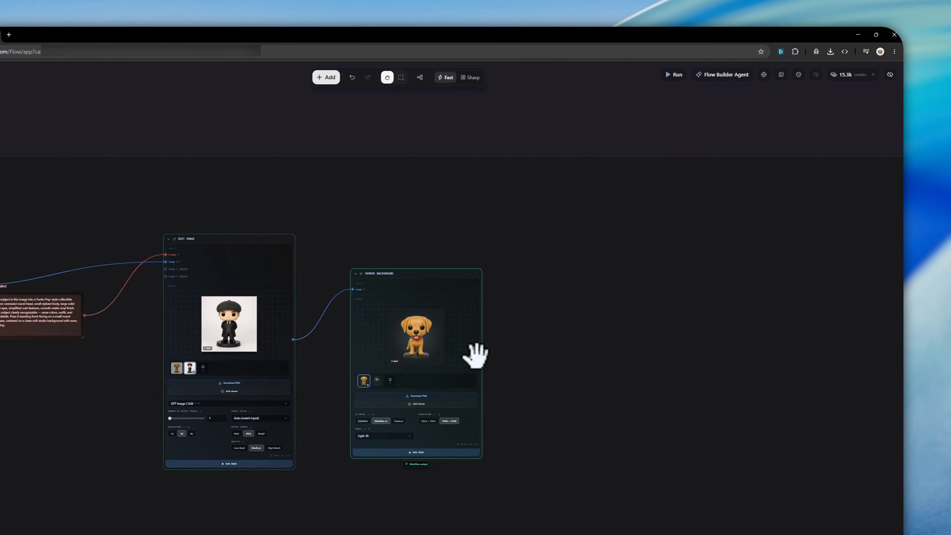
scroll(475, 356, down, 5)
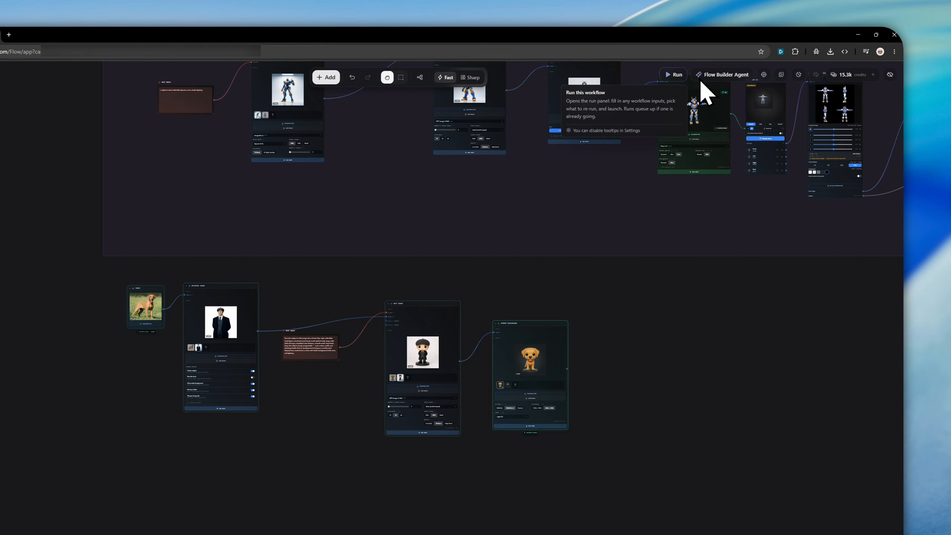
click(674, 75)
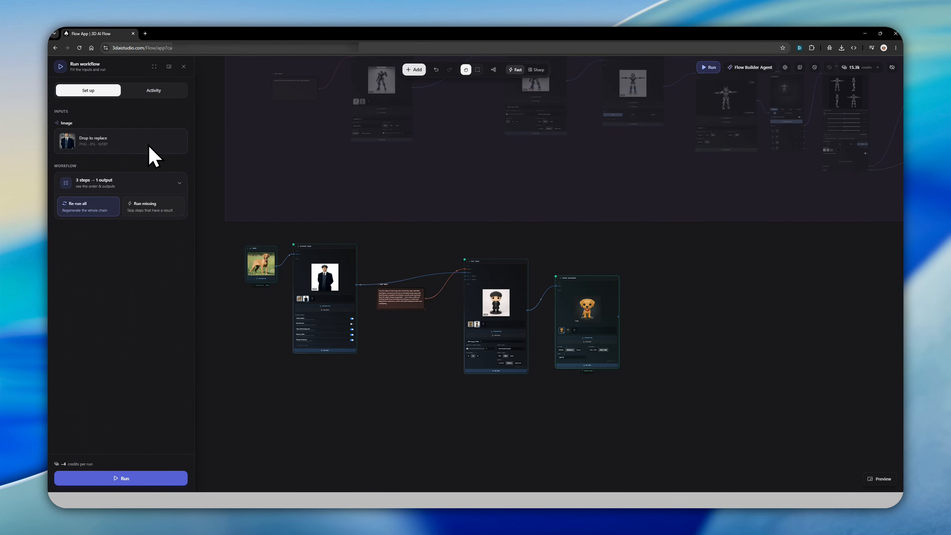
click(183, 67)
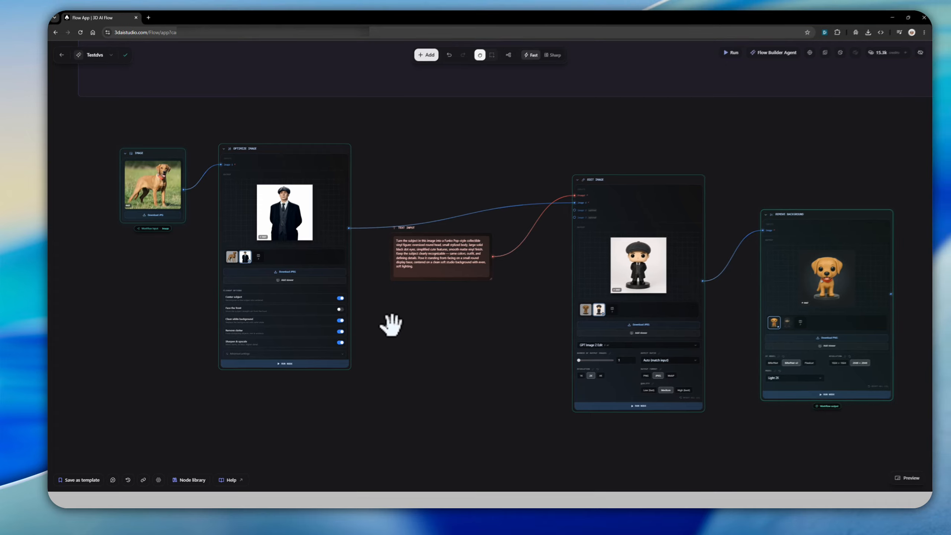
Move the Text Input node above the connection between the Optimize Image and Edit Image nodes
scroll(380, 329, down, 1)
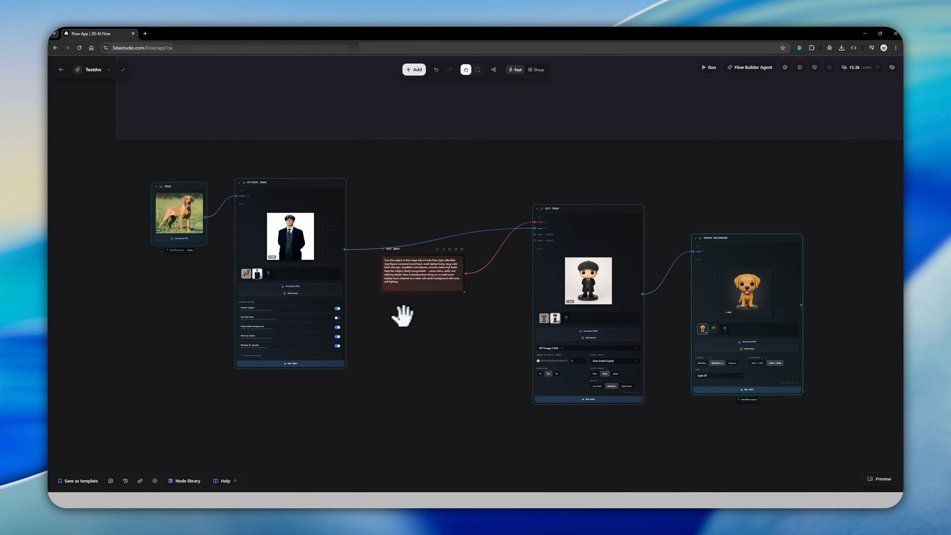
drag(413, 270, 401, 173)
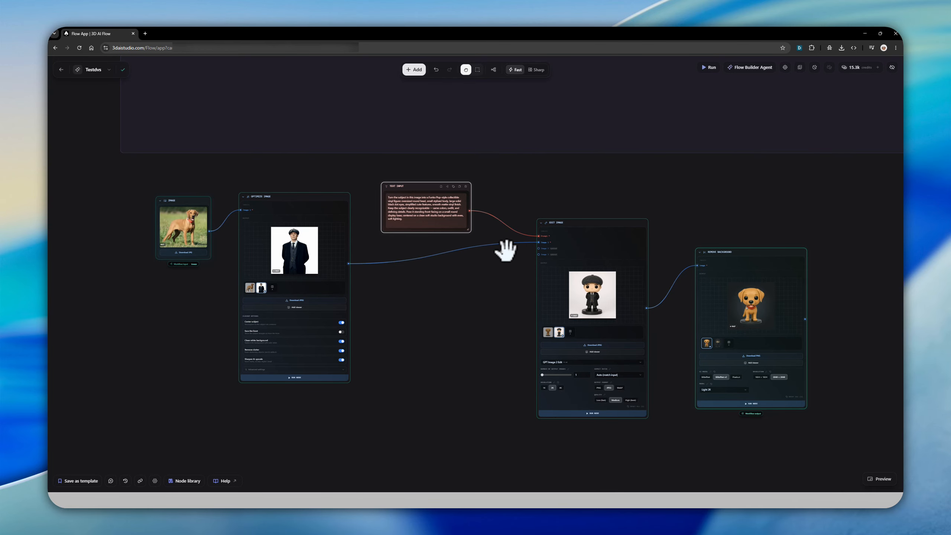
scroll(499, 317, down, 2)
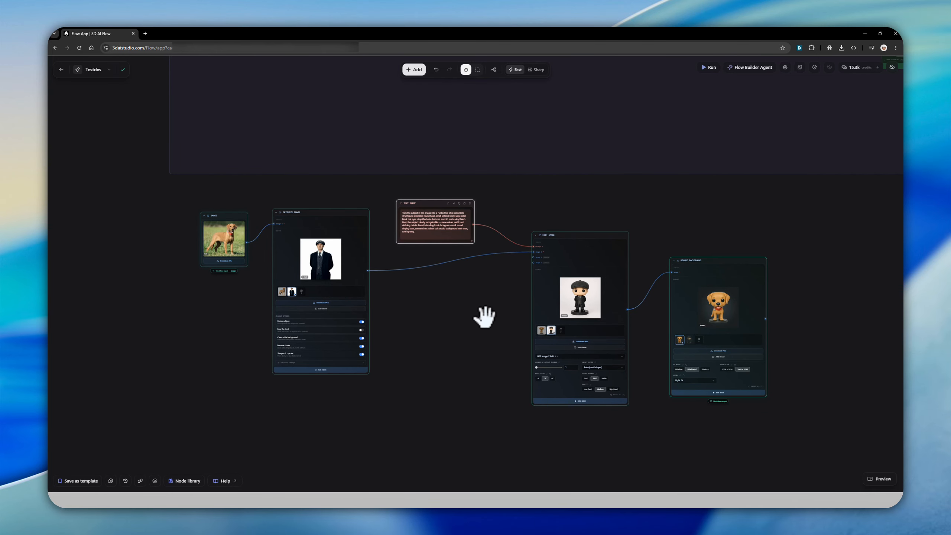
Look through the Logic nodes that can be added, including Batch, and leave without adding one
right_click(484, 317)
mouse_move(495, 370)
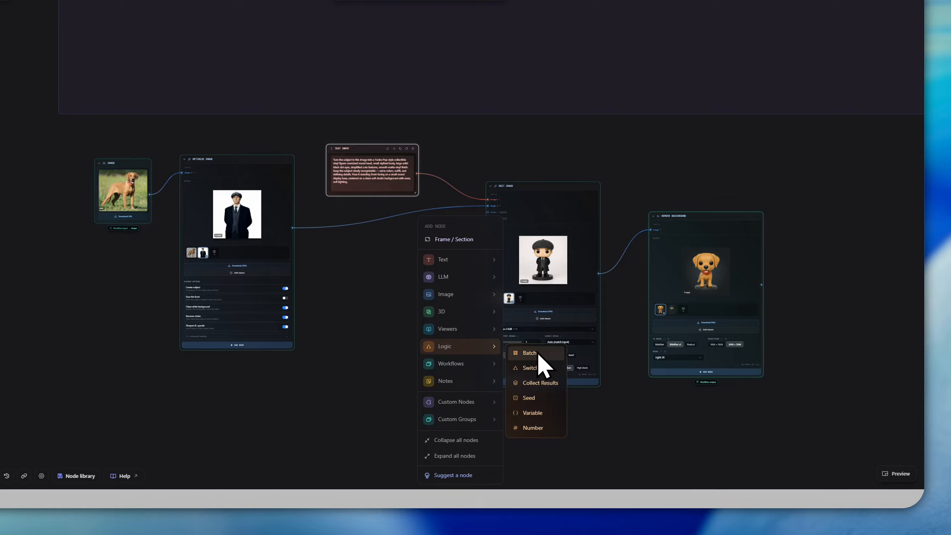
click(372, 296)
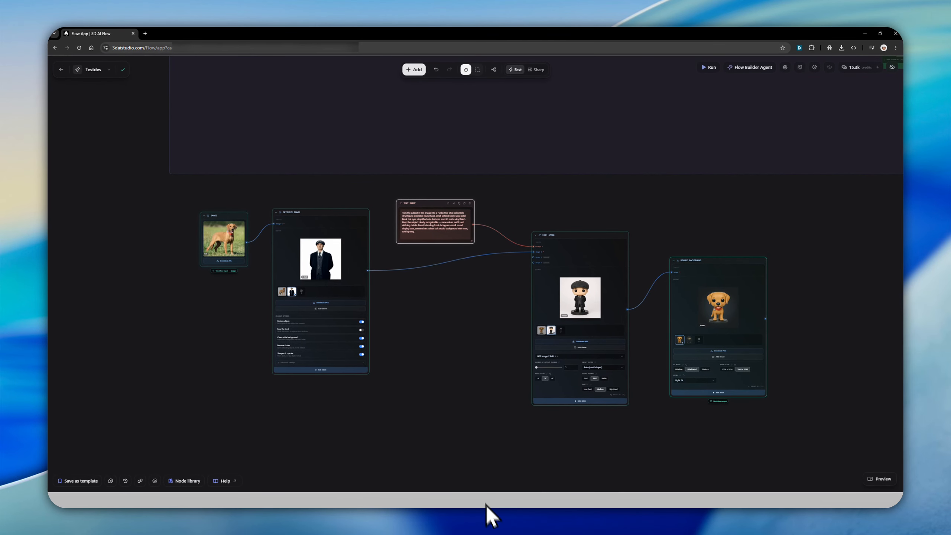